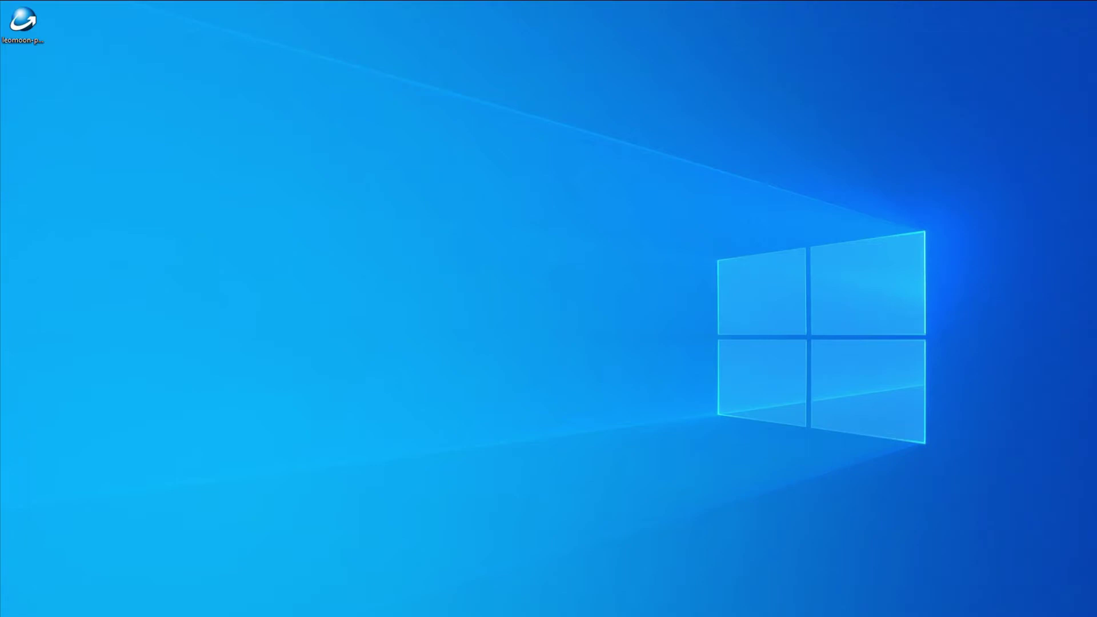
- Start adding a display language in the Windows Language settings and search the installable languages for urdu
{"action": "key", "text": "super"}
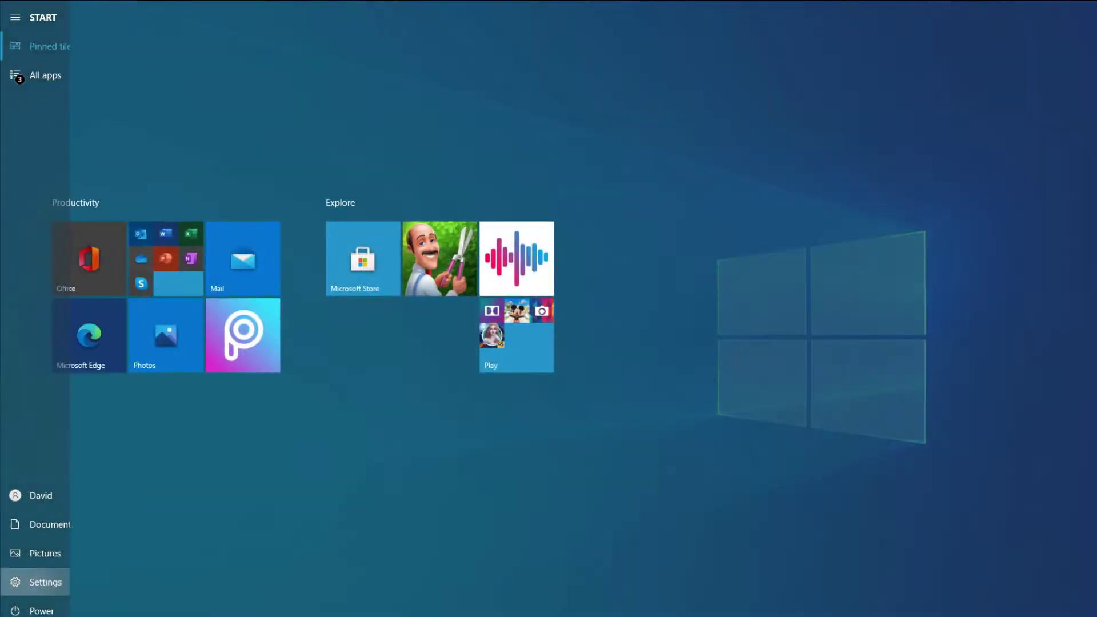
{"action": "left_click", "coordinate": [16, 580]}
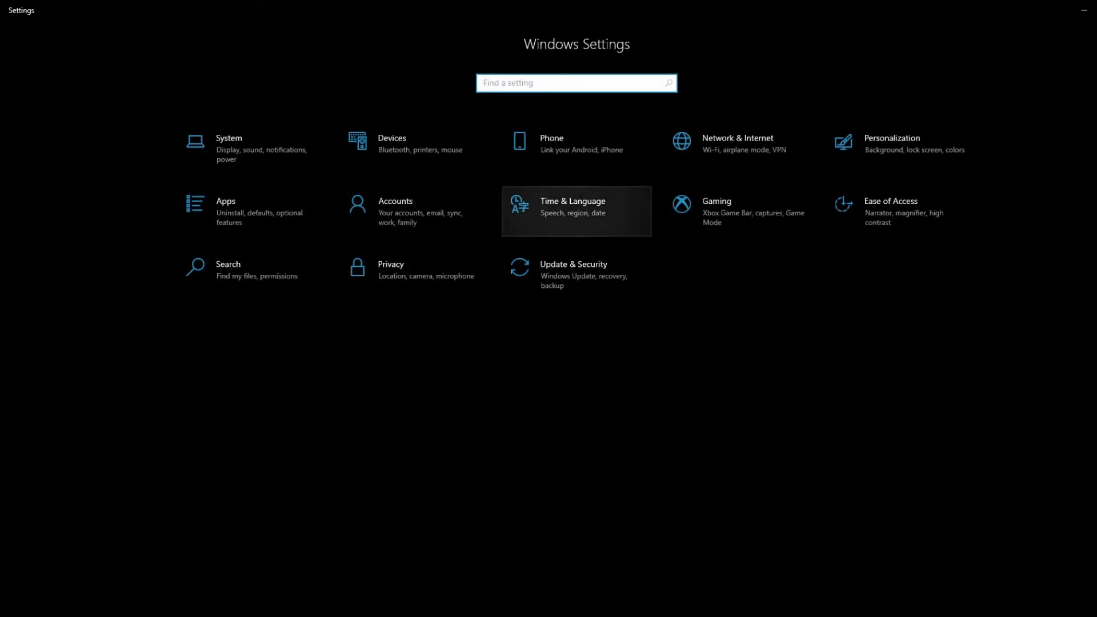
{"action": "left_click", "coordinate": [576, 211]}
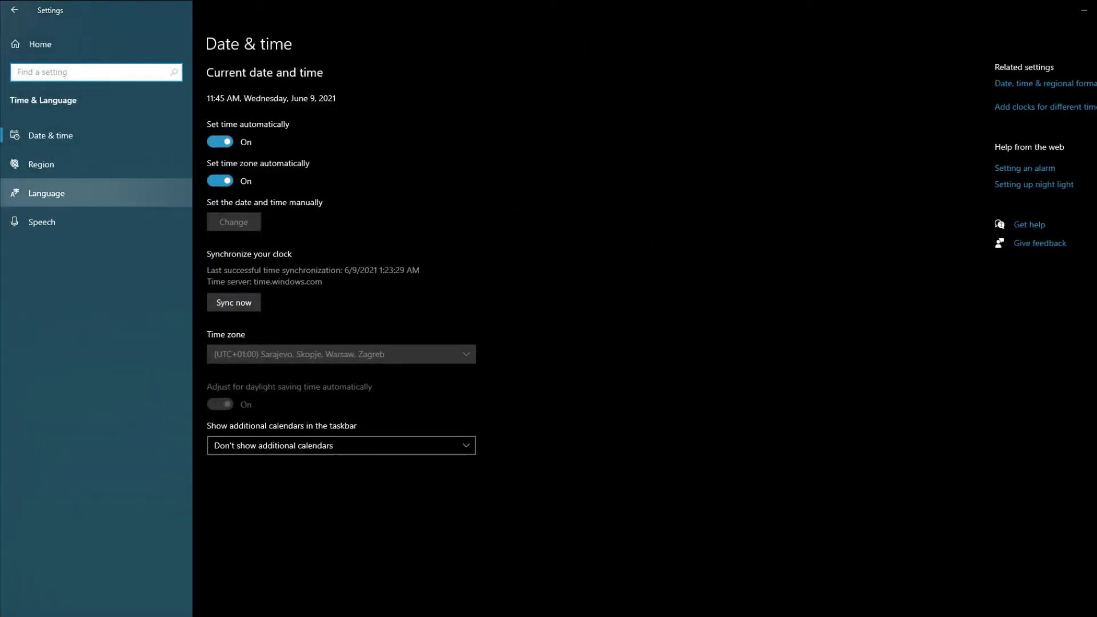
{"action": "left_click", "coordinate": [47, 194]}
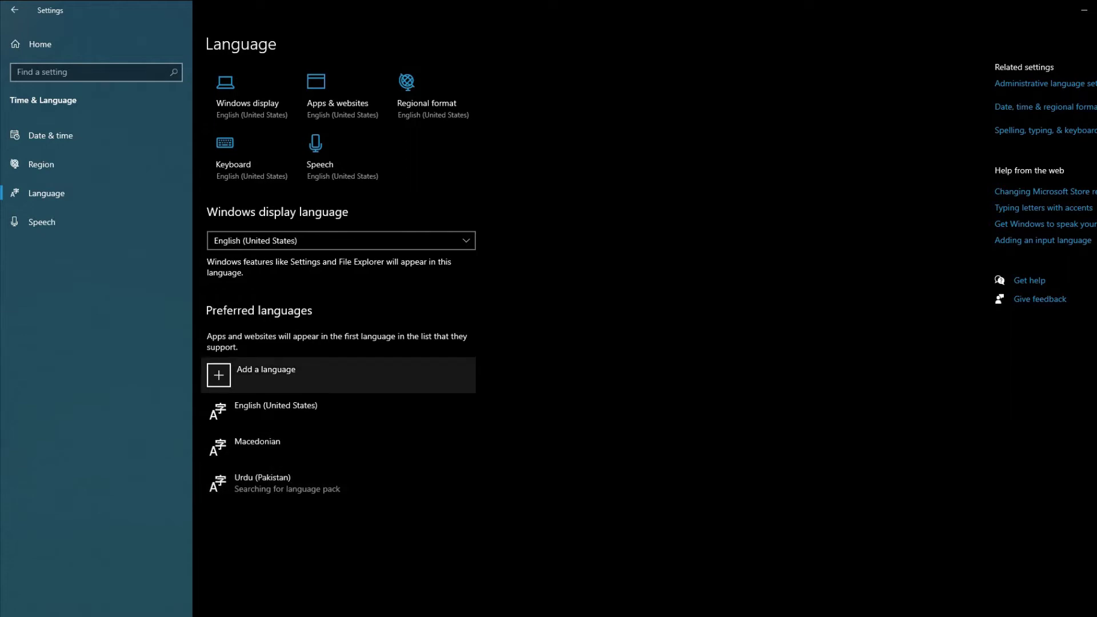
{"action": "left_click", "coordinate": [267, 375]}
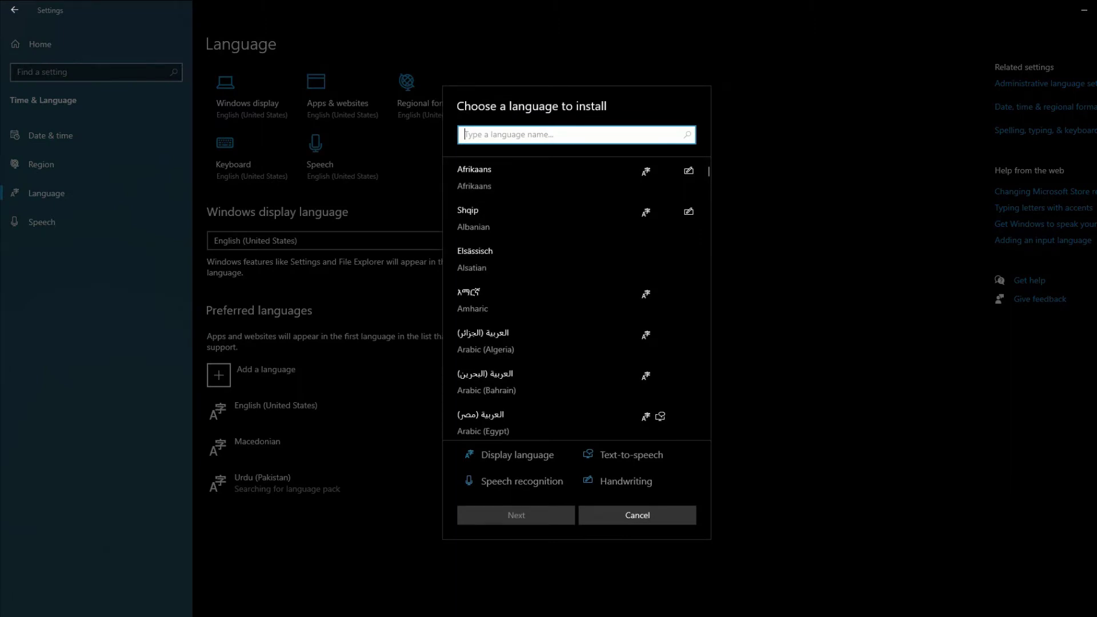
{"action": "type", "text": "urdu"}
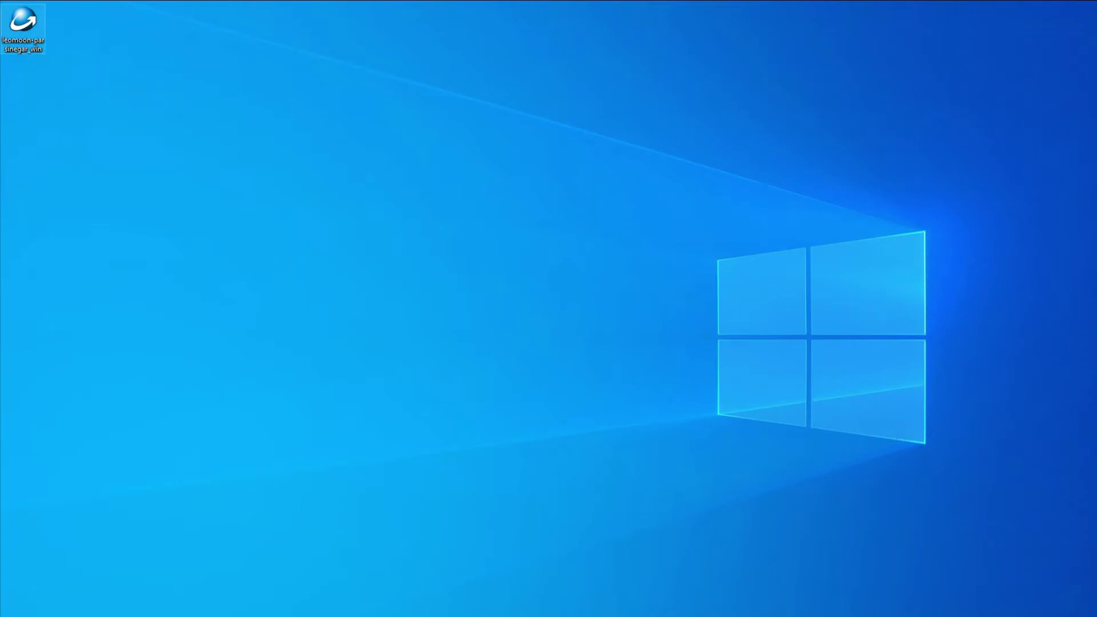
- Run the LeoMoon ParsiNegar installer from the desktop, accepting the license and creating a desktop shortcut
{"action": "double_click", "coordinate": [23, 29]}
{"action": "left_click", "coordinate": [646, 414]}
{"action": "key", "text": "alt+a"}
{"action": "key", "text": "Return"}
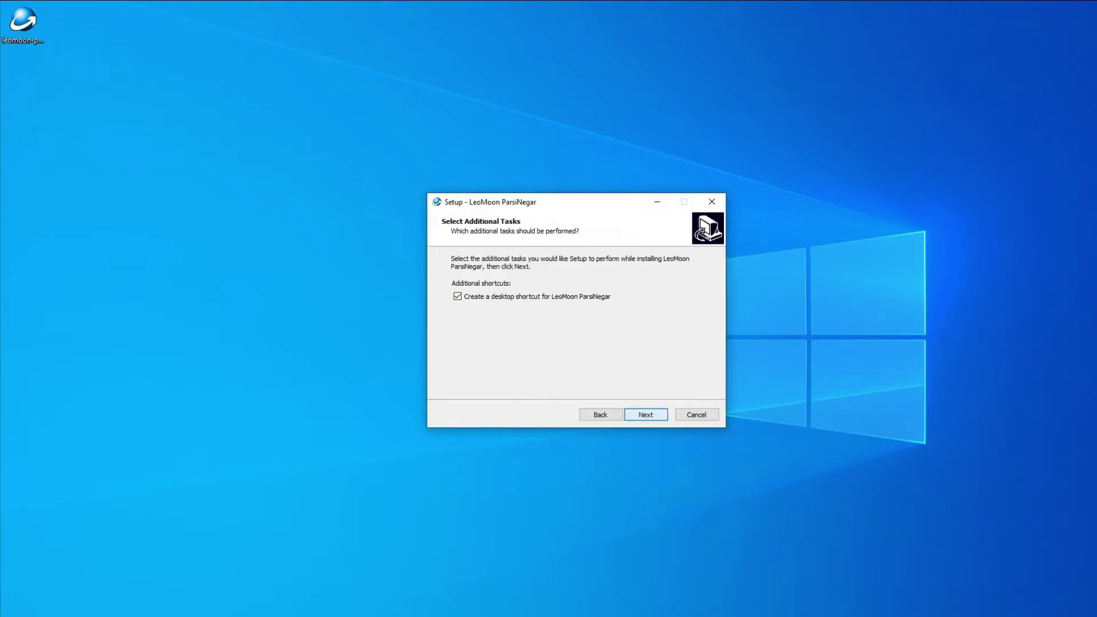
{"action": "key", "text": "Return"}
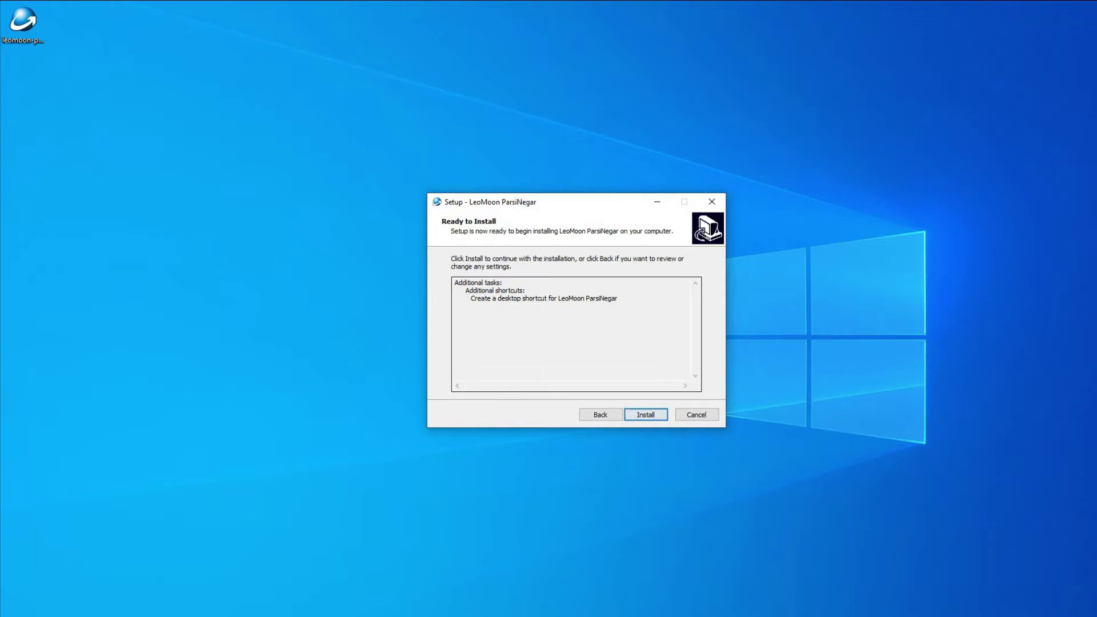
{"action": "key", "text": "Return"}
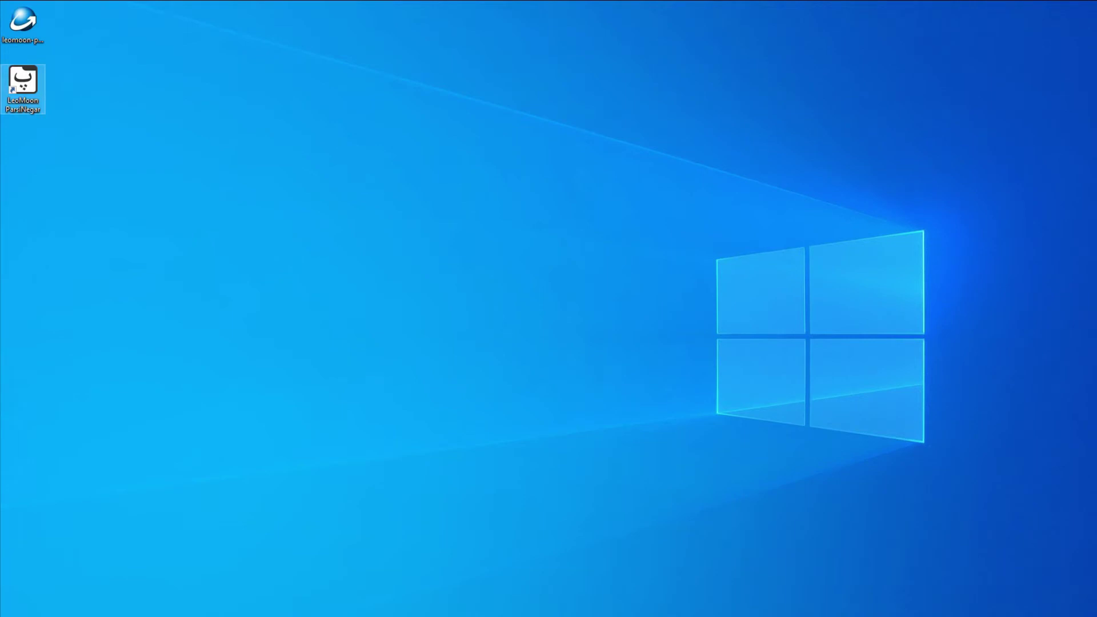
- Launch LeoMoon ParsiNegar from the desktop and set the document font to Arial
{"action": "double_click", "coordinate": [23, 89]}
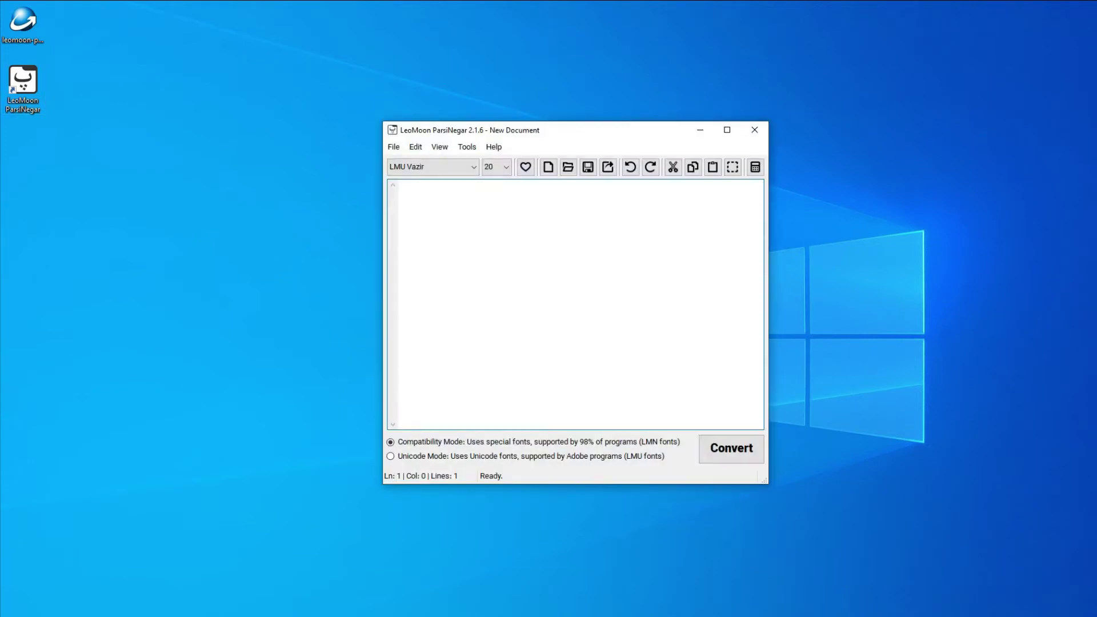
{"action": "left_click", "coordinate": [433, 167]}
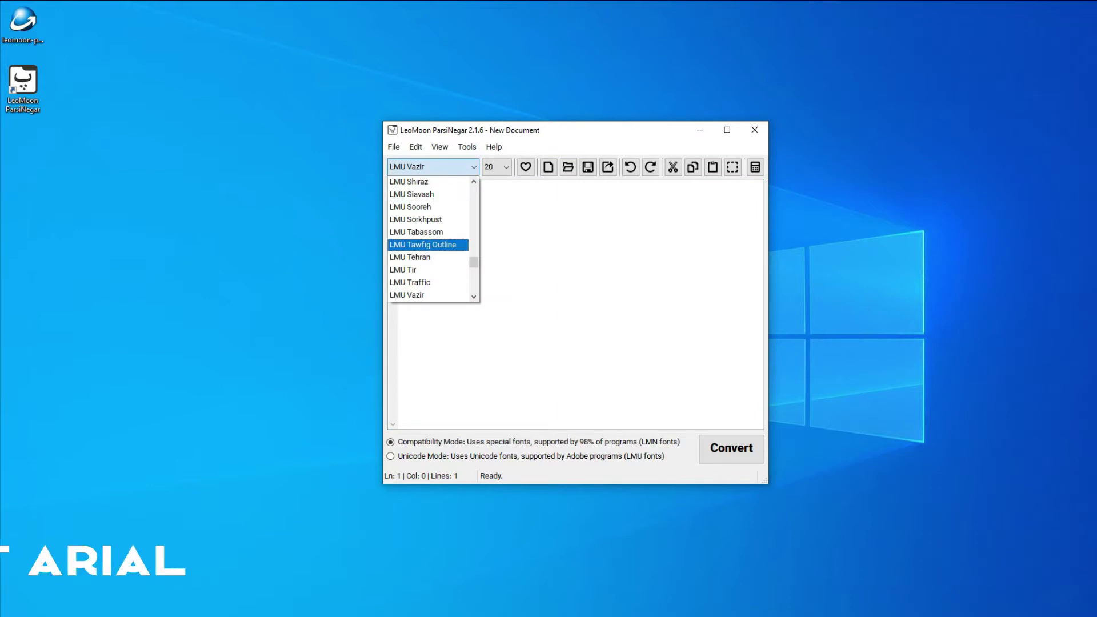
{"action": "left_click_drag", "start_coordinate": [474, 262], "coordinate": [473, 228]}
{"action": "scroll", "coordinate": [432, 238], "scroll_direction": "up", "scroll_amount": 20}
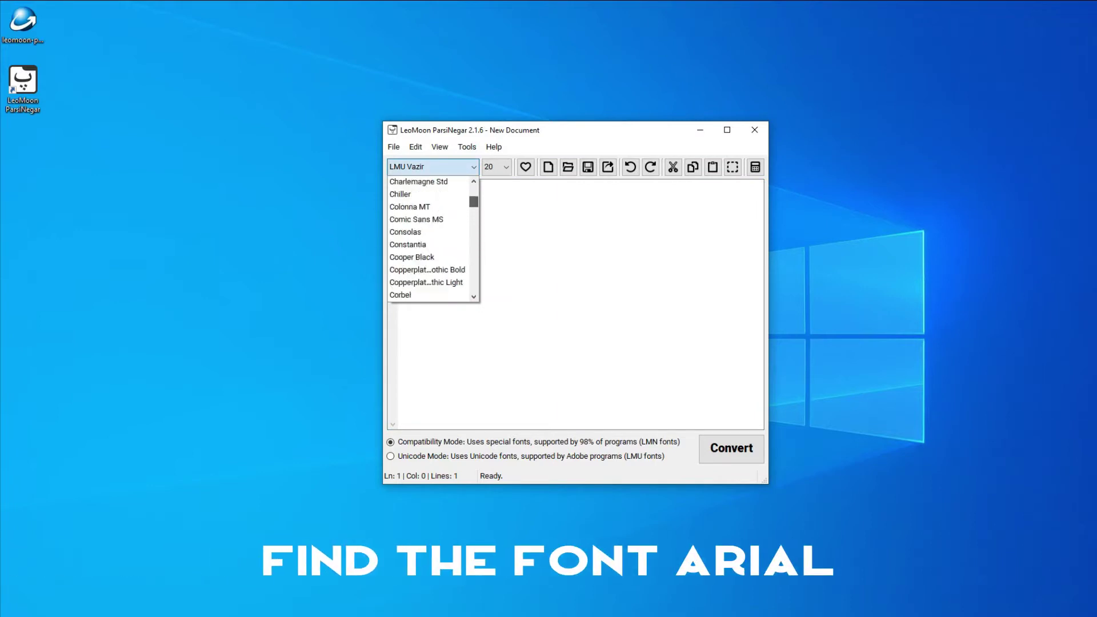
{"action": "scroll", "coordinate": [432, 238], "scroll_direction": "down", "scroll_amount": 20}
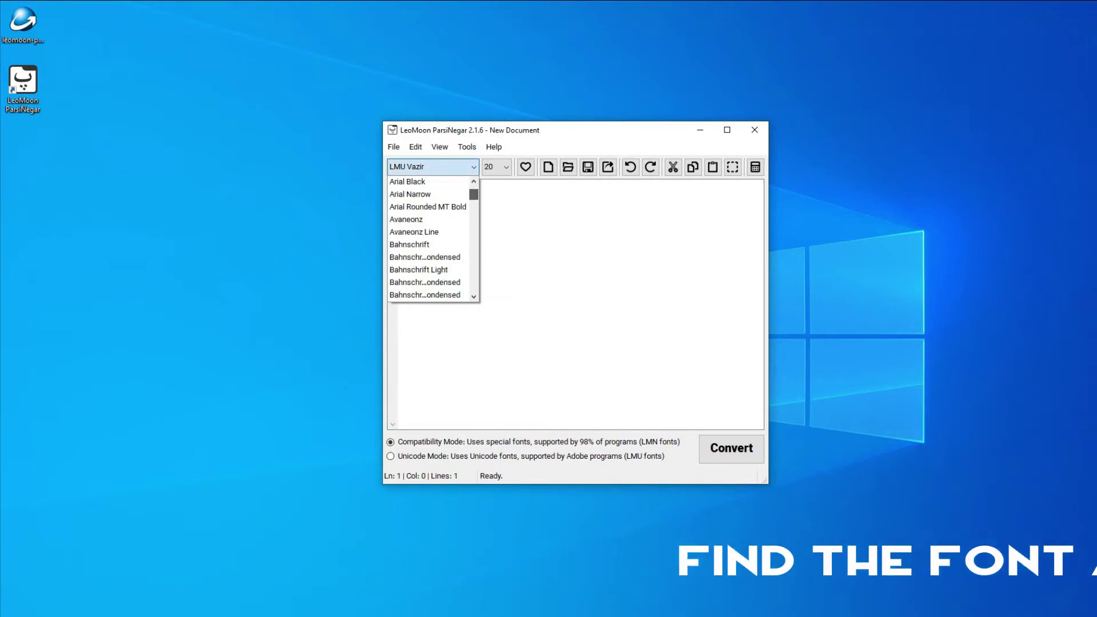
{"action": "scroll", "coordinate": [429, 207], "scroll_direction": "down", "scroll_amount": 2}
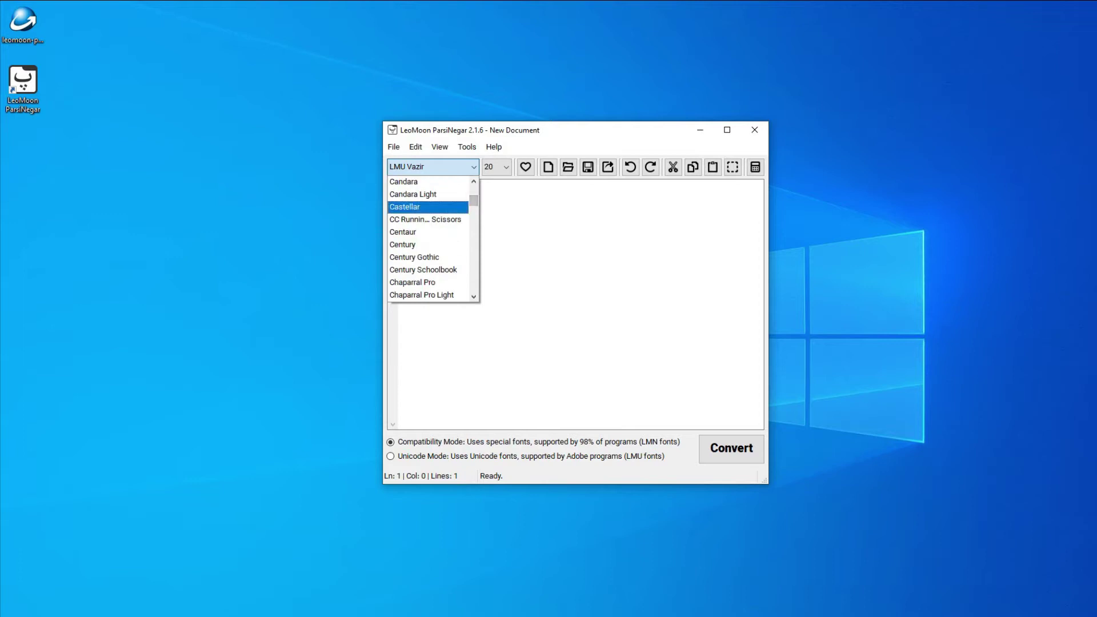
{"action": "scroll", "coordinate": [429, 207], "scroll_direction": "up", "scroll_amount": 10}
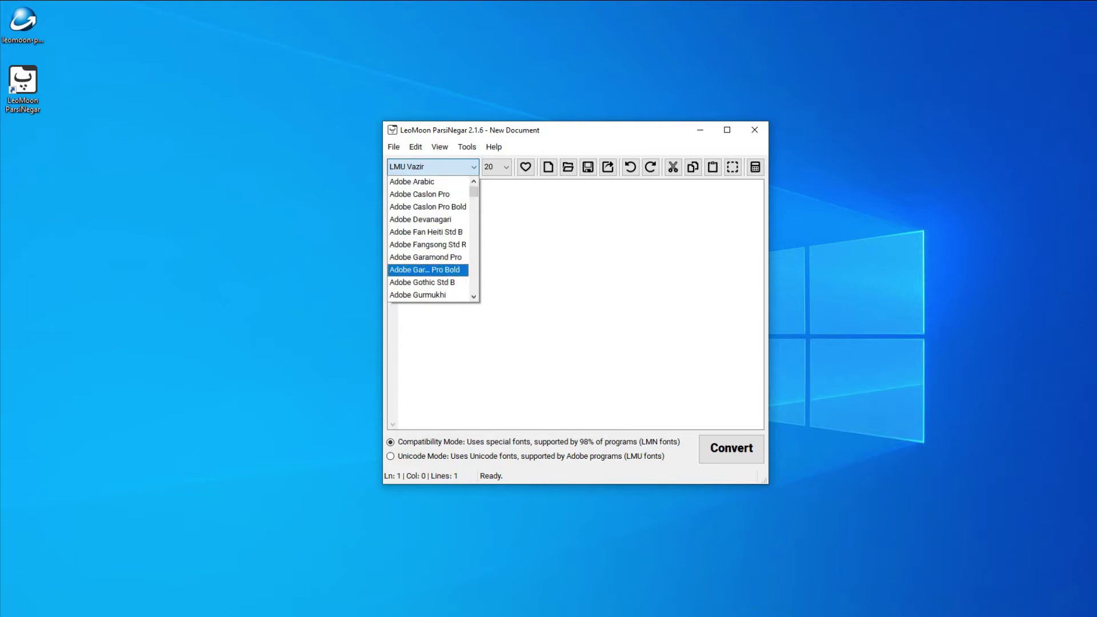
{"action": "scroll", "coordinate": [428, 274], "scroll_direction": "down", "scroll_amount": 3}
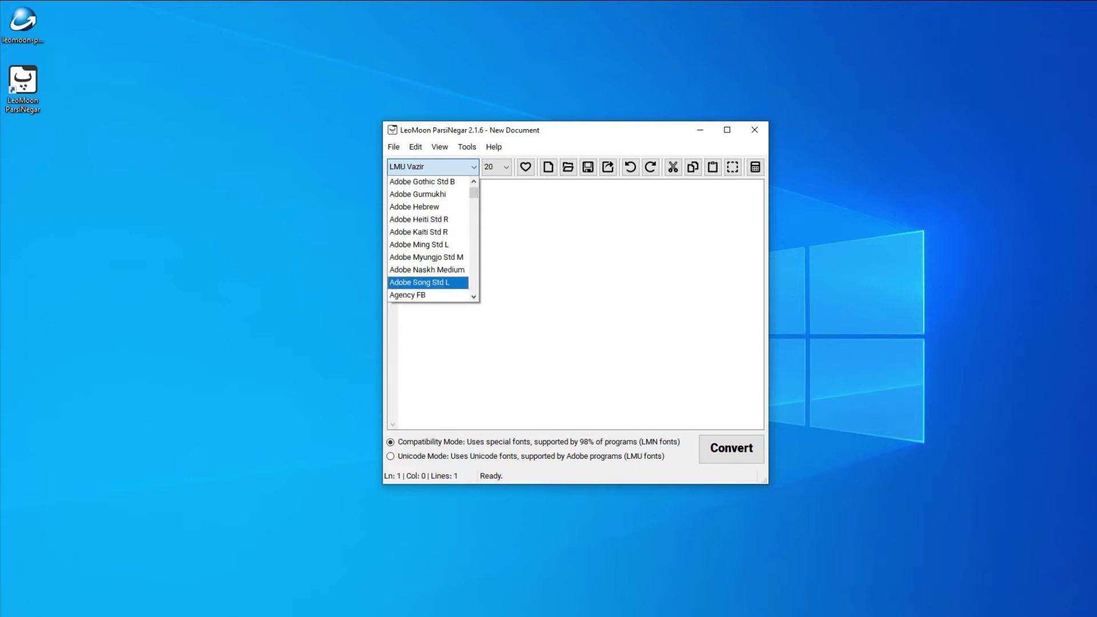
{"action": "scroll", "coordinate": [428, 269], "scroll_direction": "down", "scroll_amount": 3}
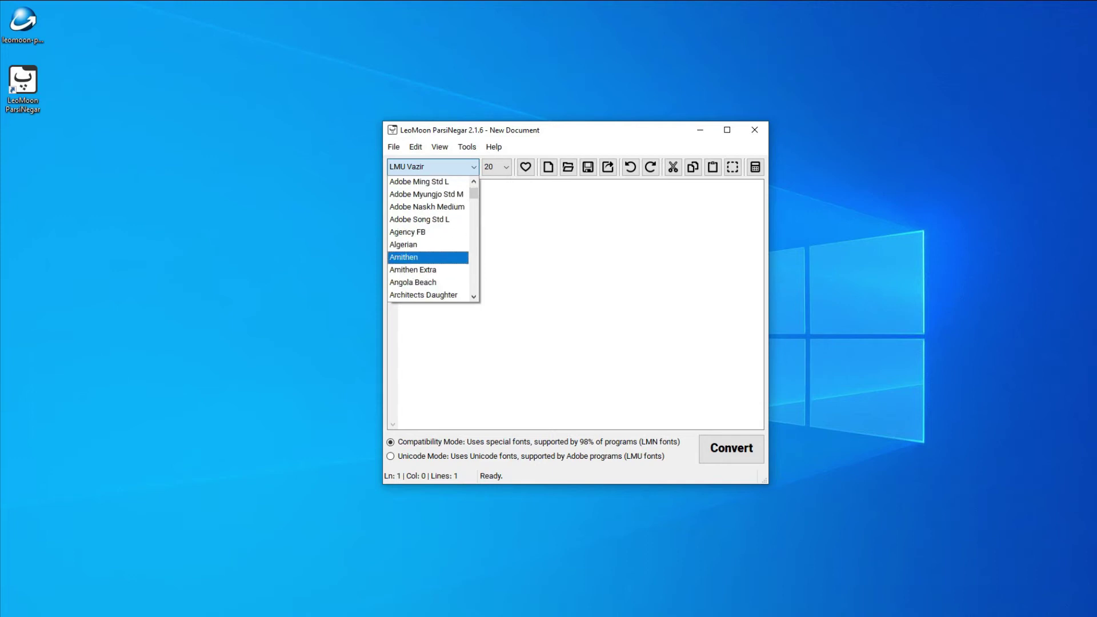
{"action": "scroll", "coordinate": [428, 269], "scroll_direction": "down", "scroll_amount": 2}
{"action": "left_click", "coordinate": [417, 219]}
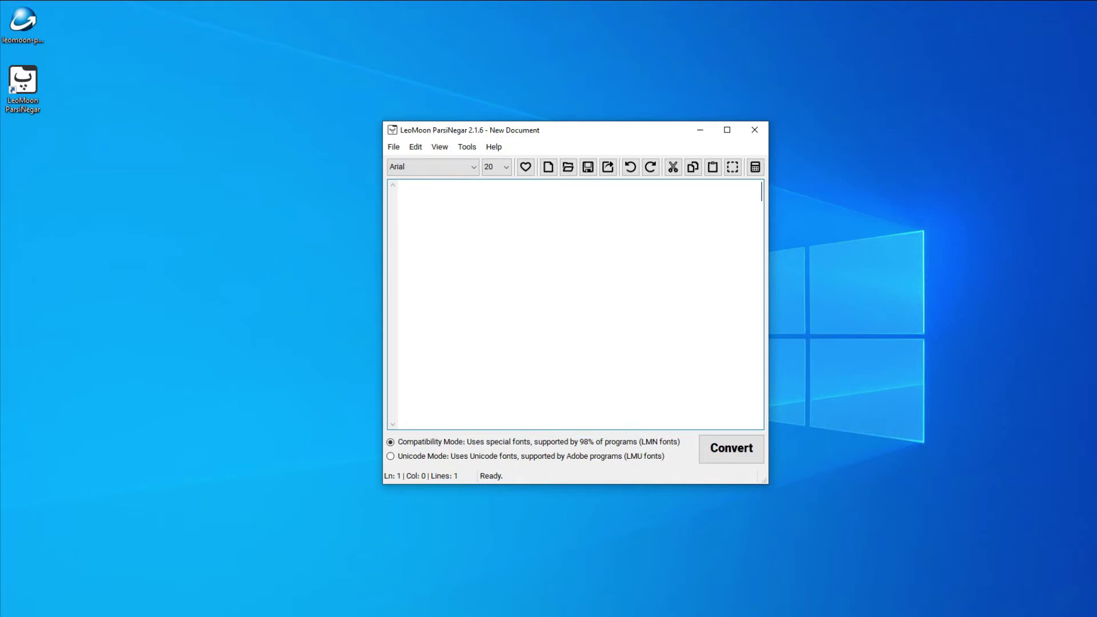
- Switch the input language to Urdu, enter the text "پجتٹتشه" and convert it in Unicode Mode
{"action": "key", "text": "super+space"}
{"action": "key", "text": "super+space"}
{"action": "type", "text": "پجتٹتشه"}
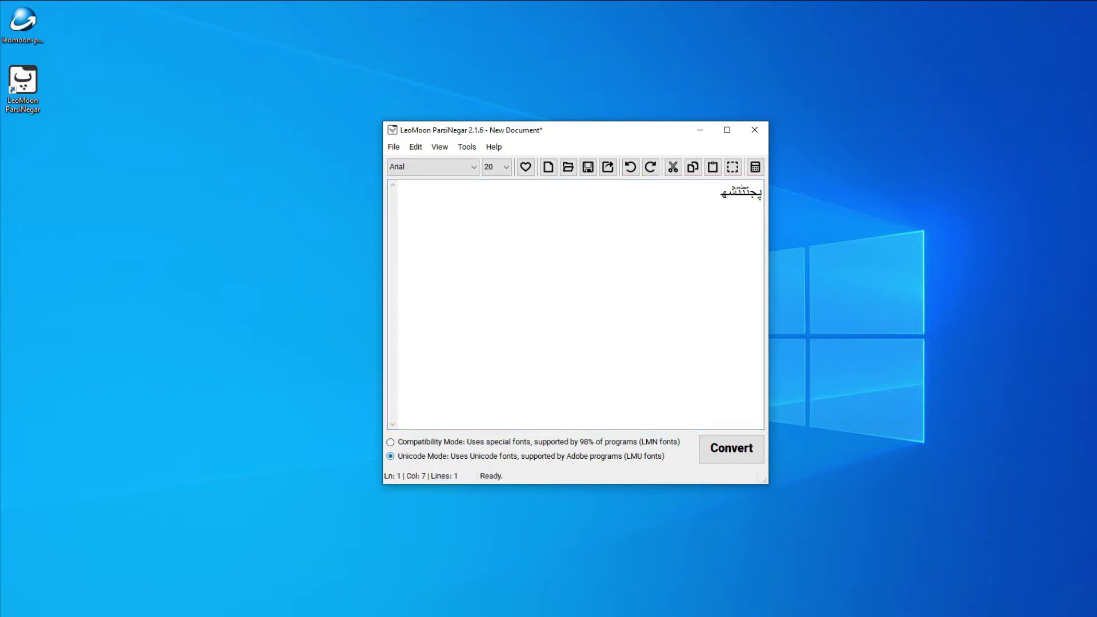
{"action": "left_click", "coordinate": [731, 449]}
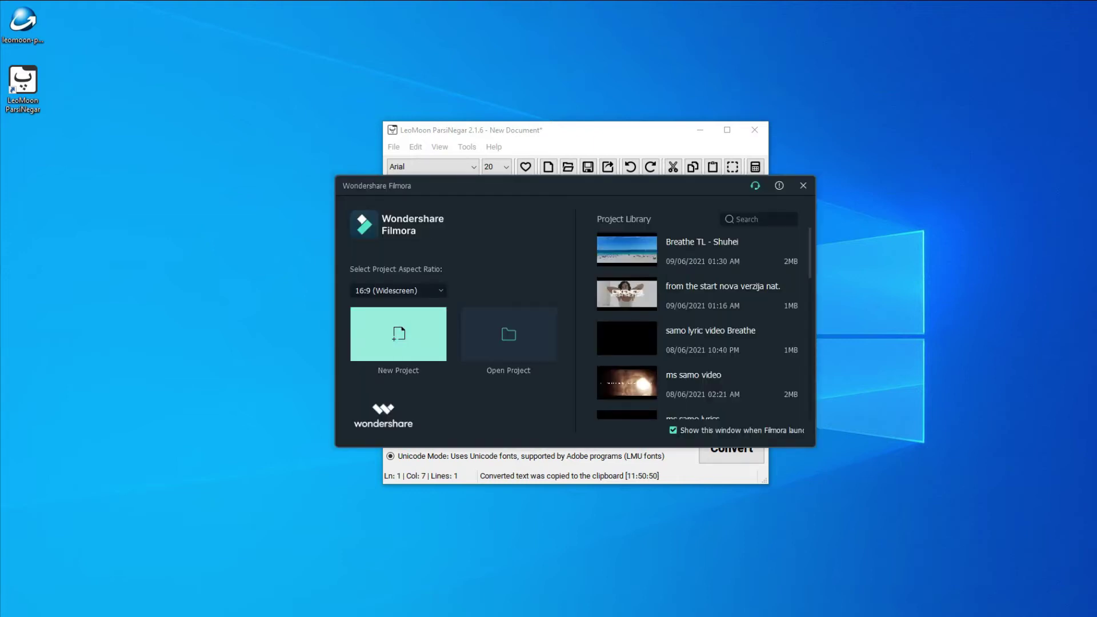
- Create a new 16:9 project in Wondershare Filmora and place the favorite Title 27 at the start of video track 1
{"action": "left_click", "coordinate": [398, 334]}
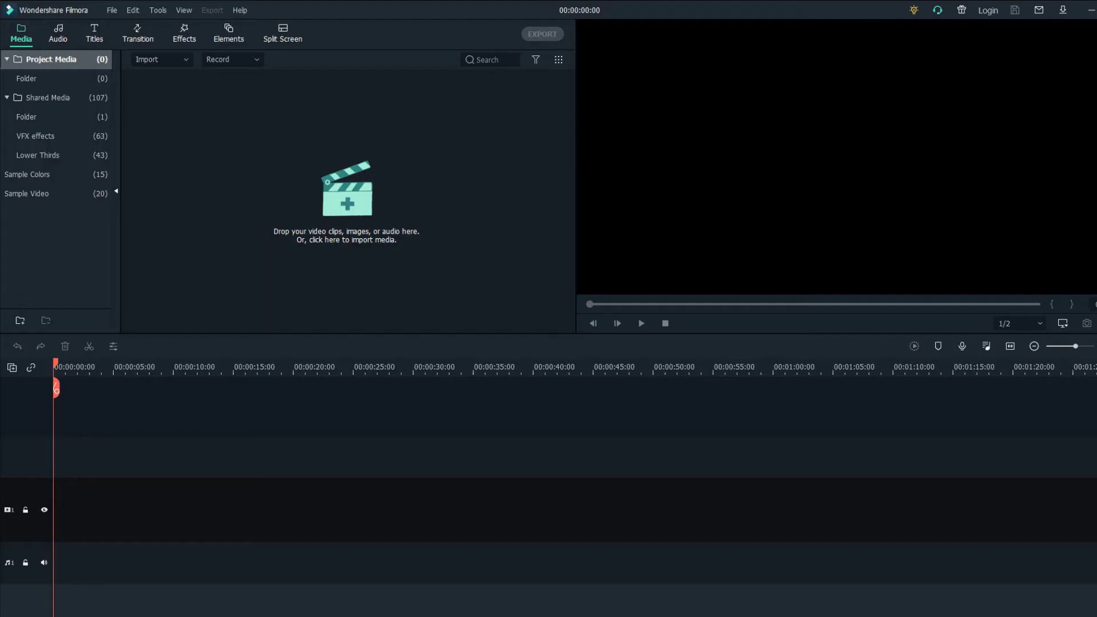
{"action": "left_click", "coordinate": [94, 33]}
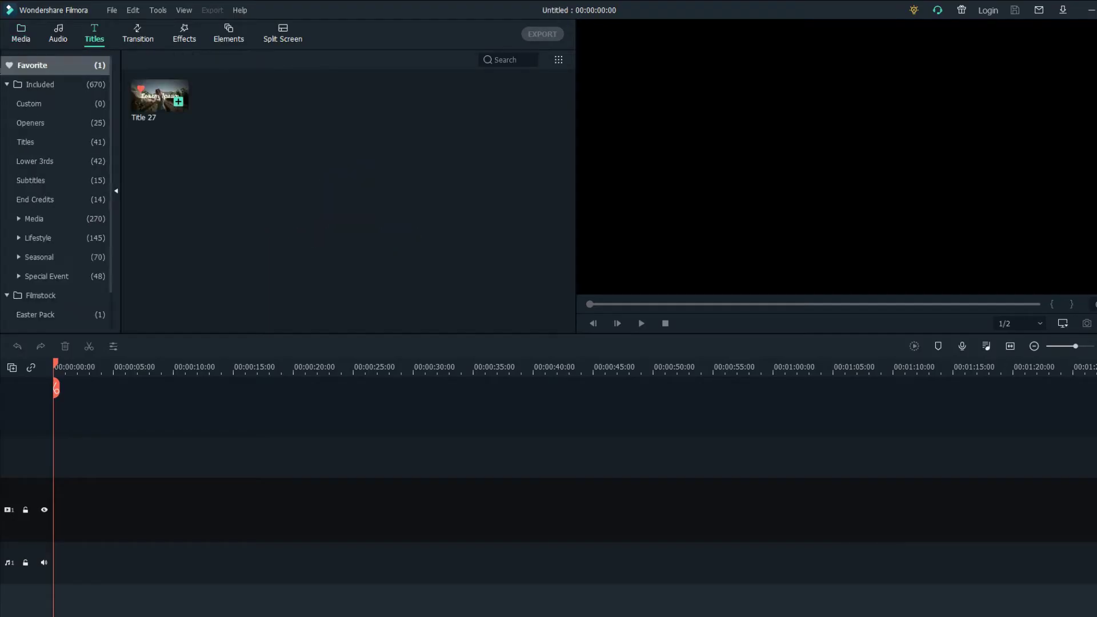
{"action": "left_click_drag", "start_coordinate": [160, 96], "coordinate": [83, 508]}
{"action": "left_click", "coordinate": [814, 458]}
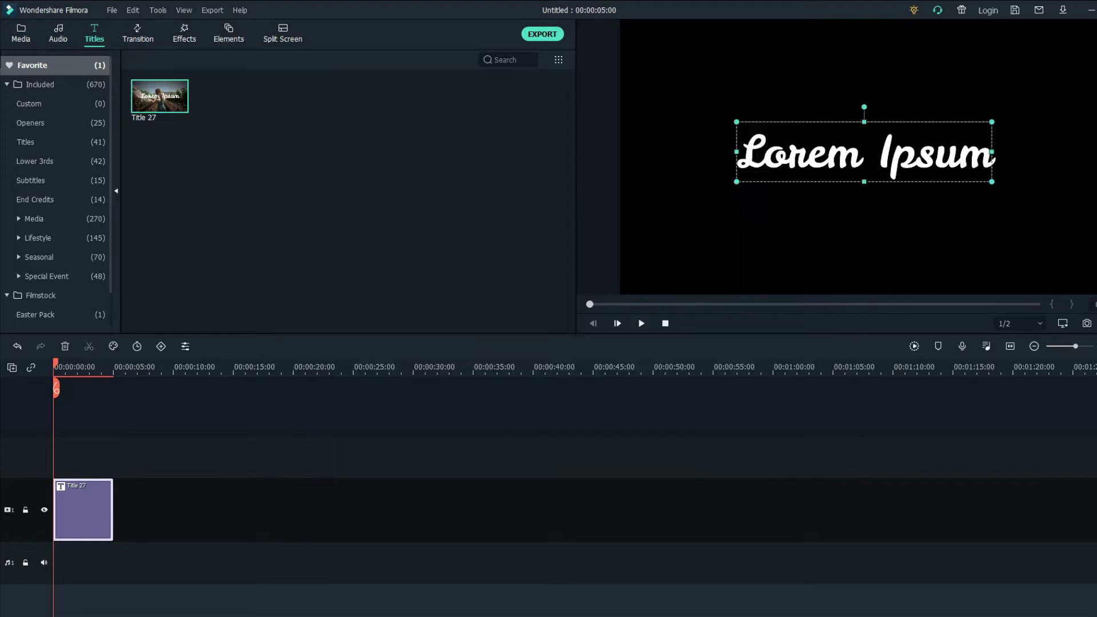
- Open the Title 27 clip for editing and set its text font to Arial
{"action": "left_click_drag", "start_coordinate": [1075, 346], "coordinate": [1083, 346]}
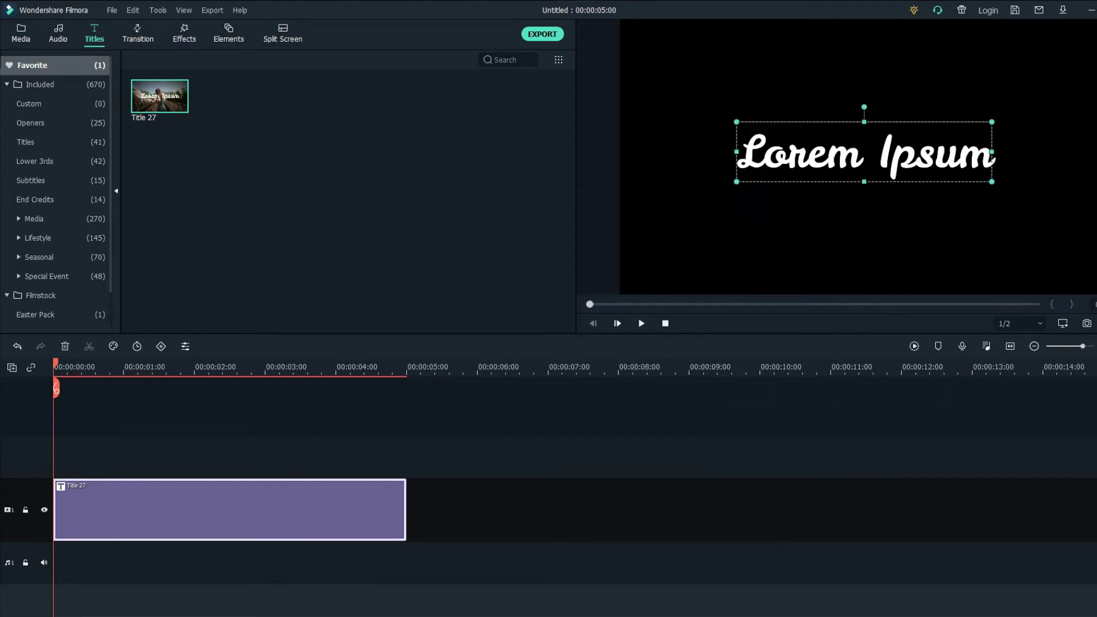
{"action": "key", "text": "alt+e"}
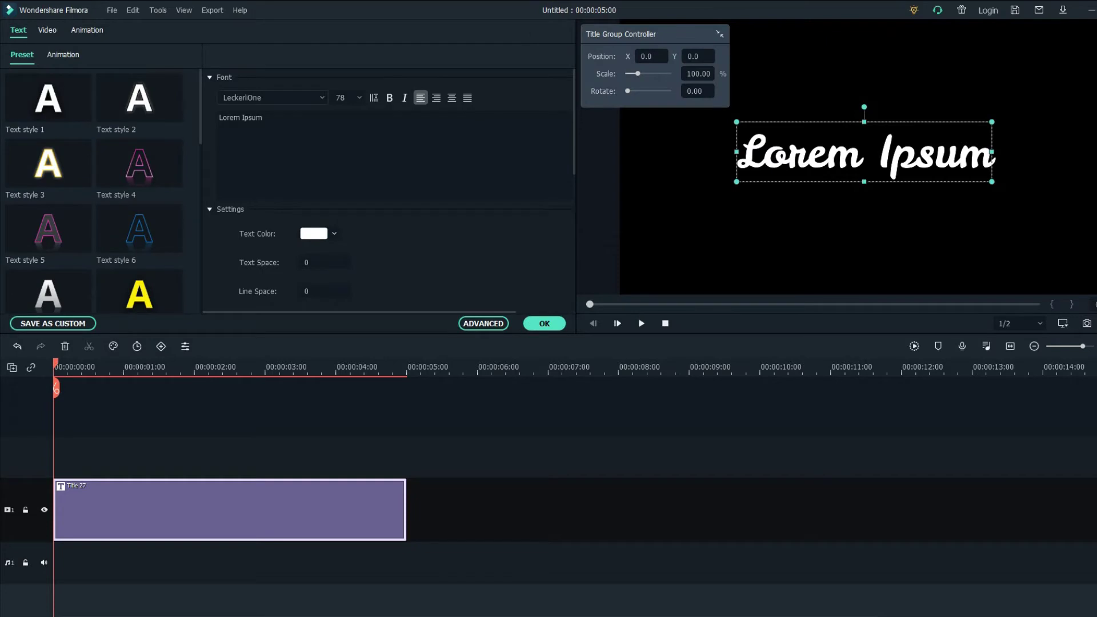
{"action": "left_click", "coordinate": [272, 98]}
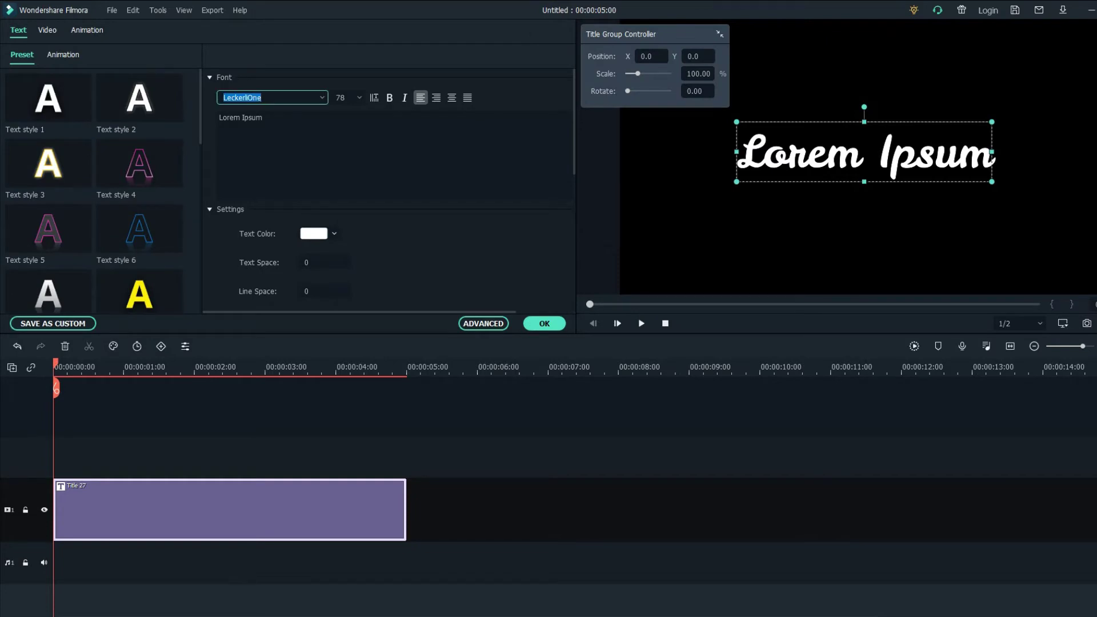
{"action": "left_click", "coordinate": [322, 97]}
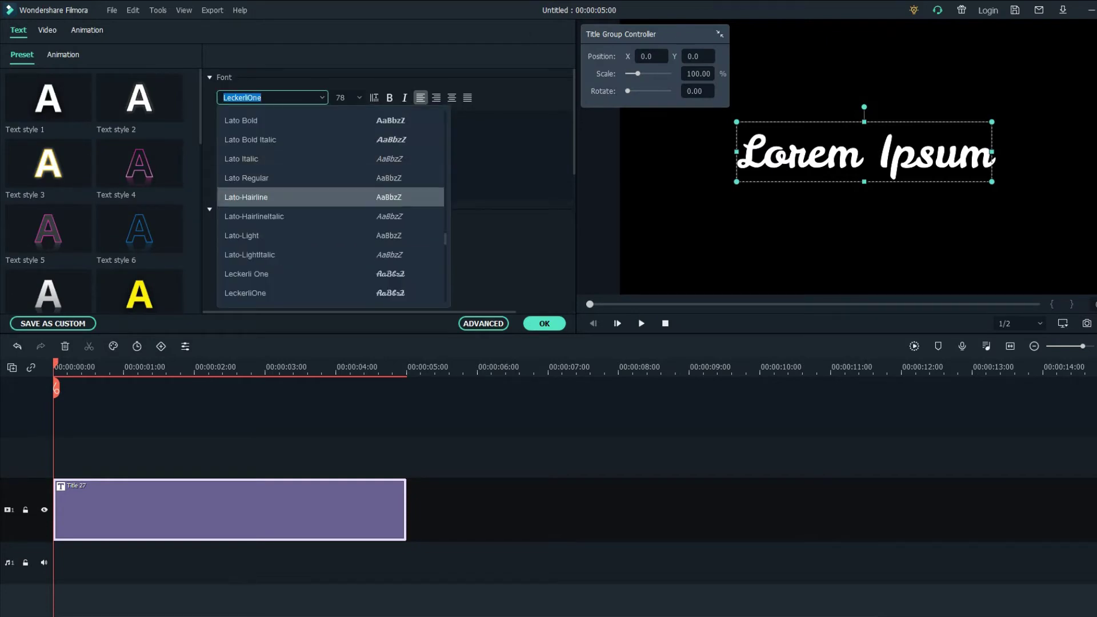
{"action": "left_click_drag", "start_coordinate": [445, 239], "coordinate": [445, 163]}
{"action": "scroll", "coordinate": [331, 206], "scroll_direction": "up", "scroll_amount": 20}
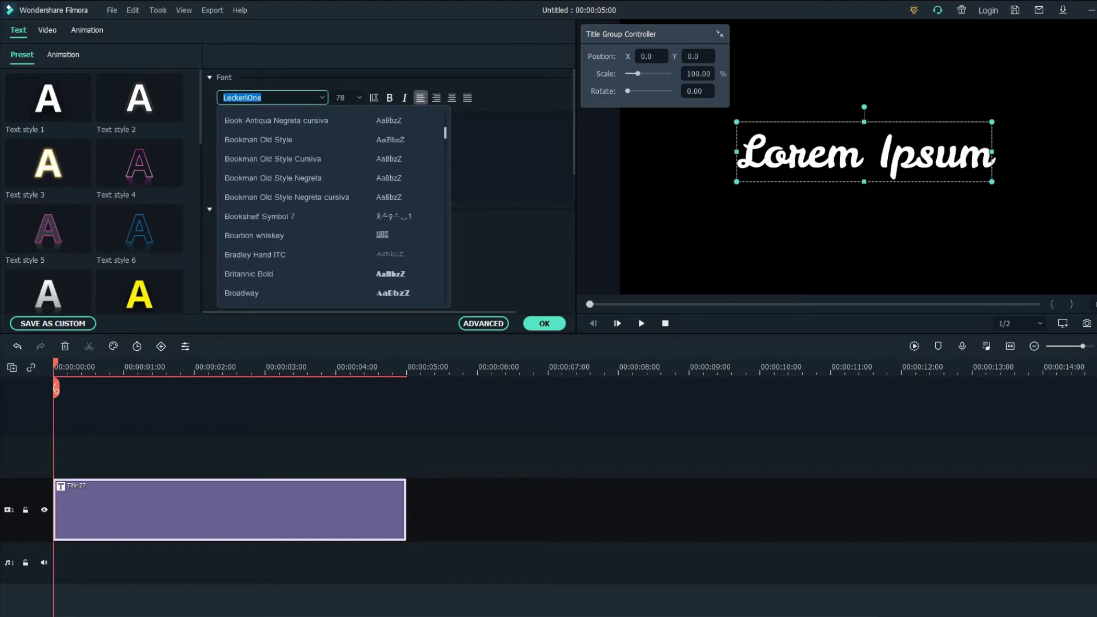
{"action": "type", "text": "Arial"}
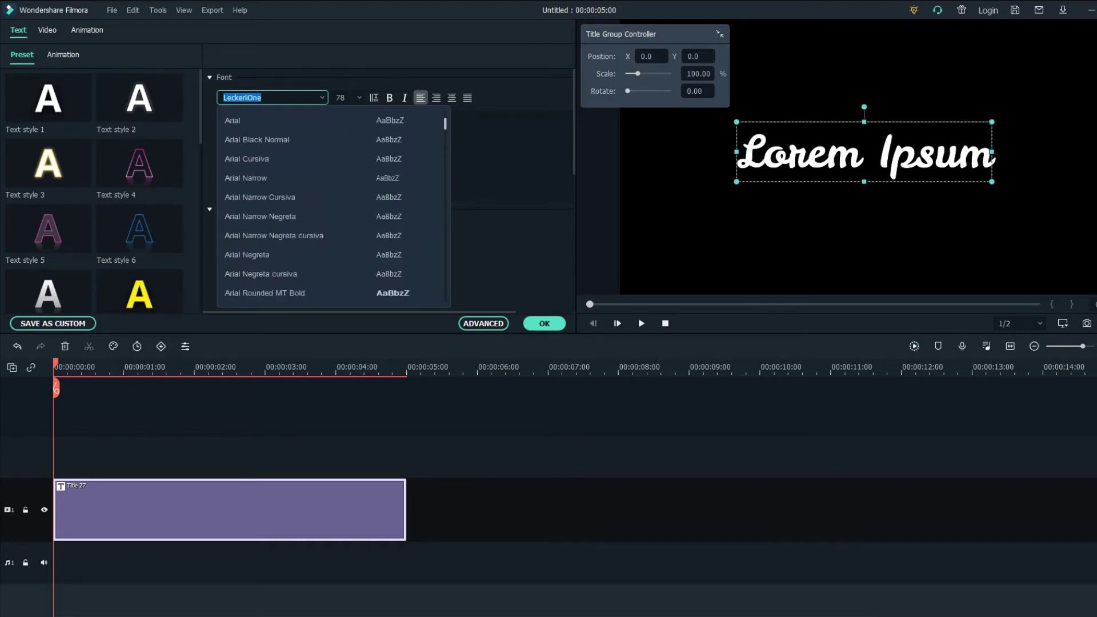
{"action": "key", "text": "Return"}
- Replace the Lorem Ipsum title text with the converted Urdu text from ParsiNegar
{"action": "left_click", "coordinate": [262, 117]}
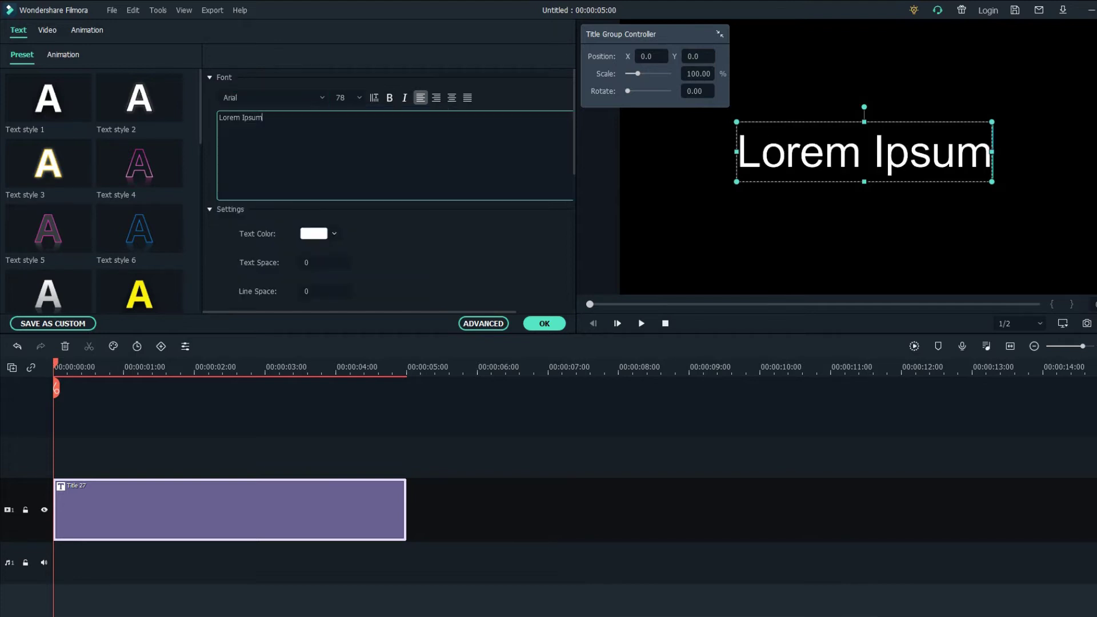
{"action": "key", "text": "ctrl+a"}
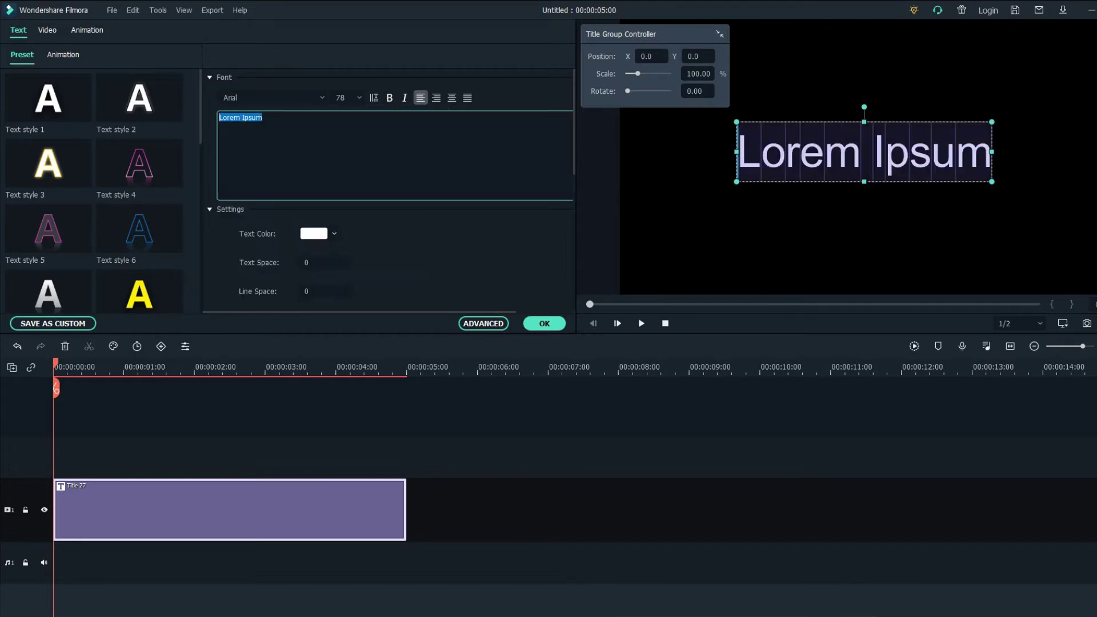
{"action": "key", "text": "BackSpace"}
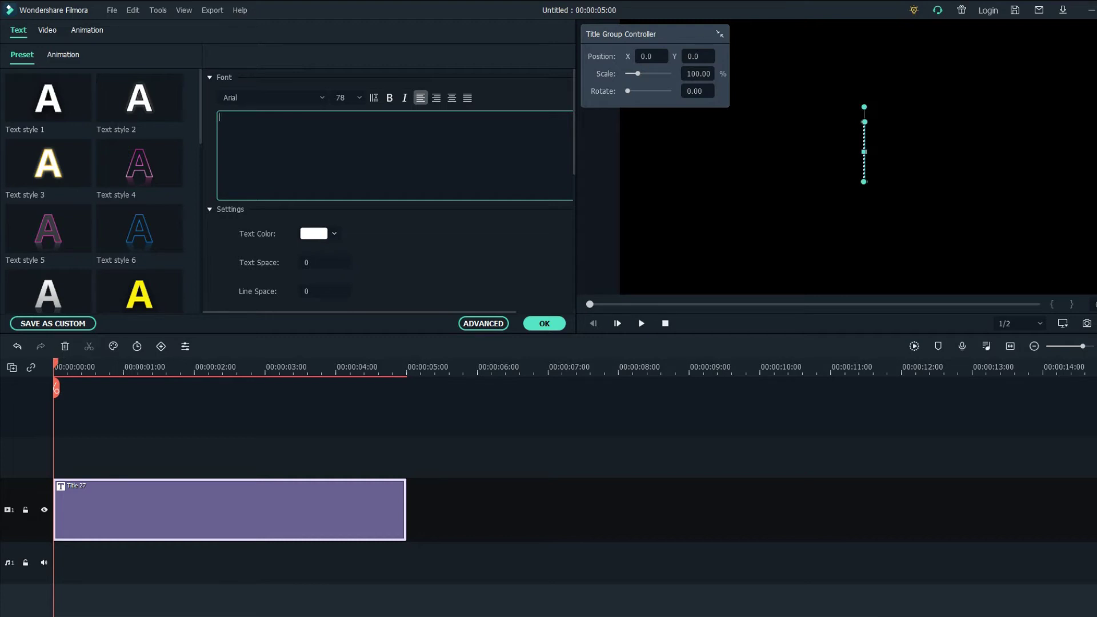
{"action": "type", "text": "هشتنتچ"}
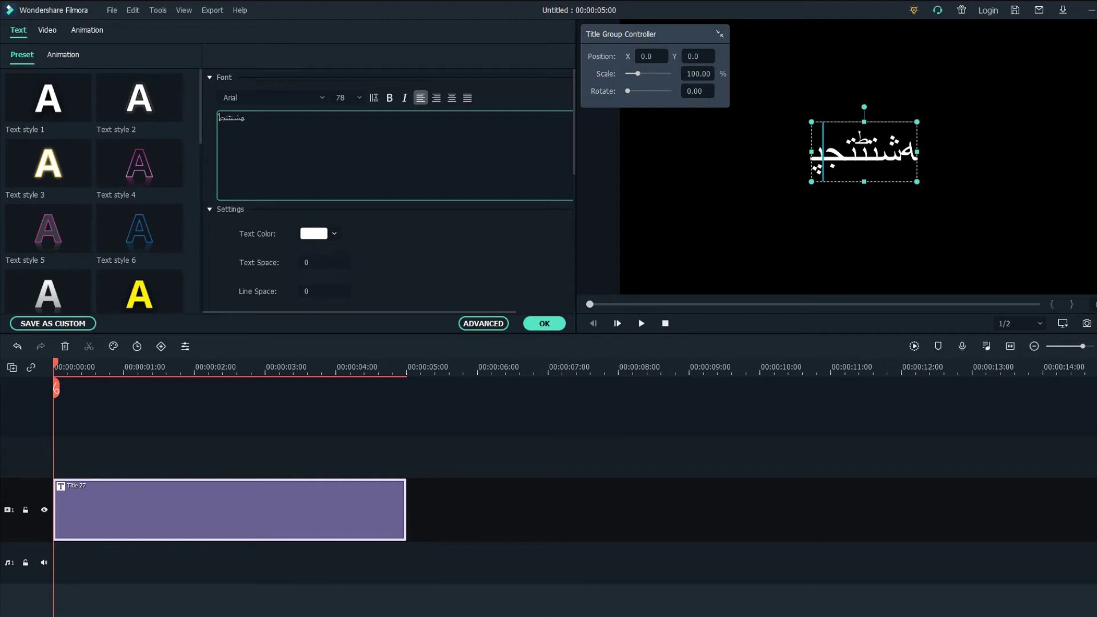
- Center-align the Urdu title text and set its font size to 62
{"action": "left_click", "coordinate": [451, 97]}
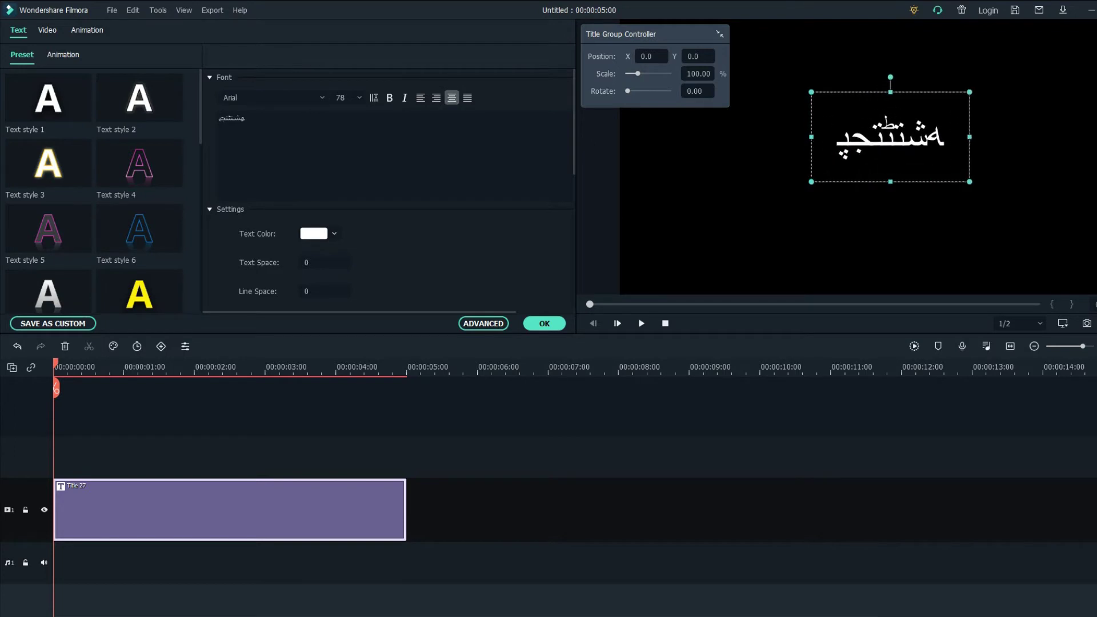
{"action": "left_click", "coordinate": [340, 97]}
{"action": "scroll", "coordinate": [340, 98], "scroll_direction": "down", "scroll_amount": 1}
{"action": "scroll", "coordinate": [340, 98], "scroll_direction": "up", "scroll_amount": 7}
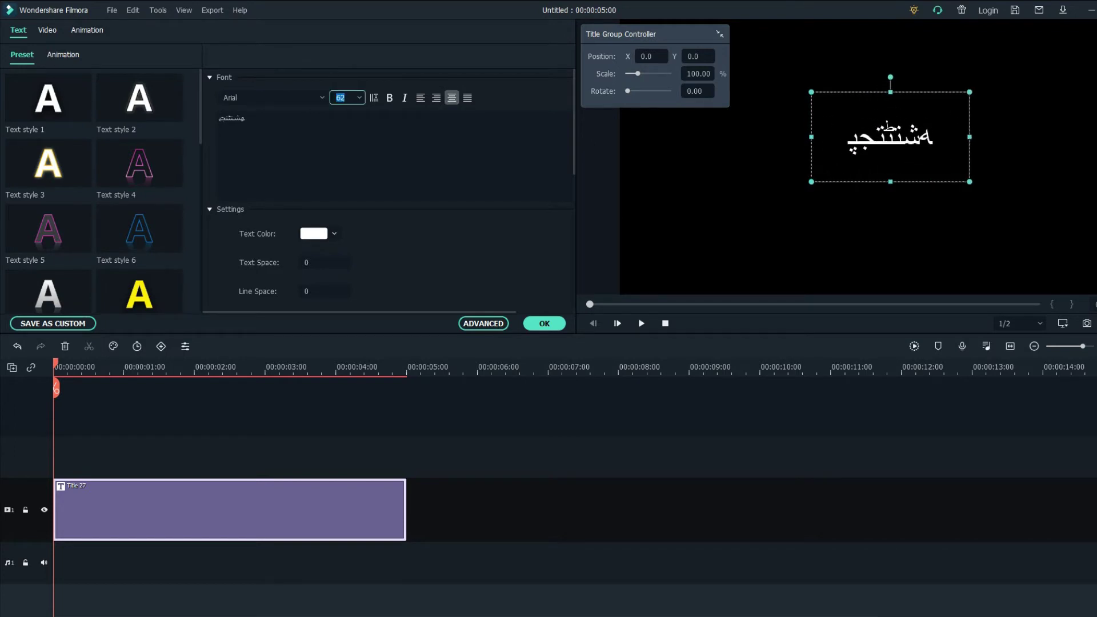
- Set the Urdu title's font size to 90, and slightly enlarge and reposition its text box in the middle of the frame
{"action": "left_click", "coordinate": [359, 98]}
{"action": "left_click", "coordinate": [345, 198]}
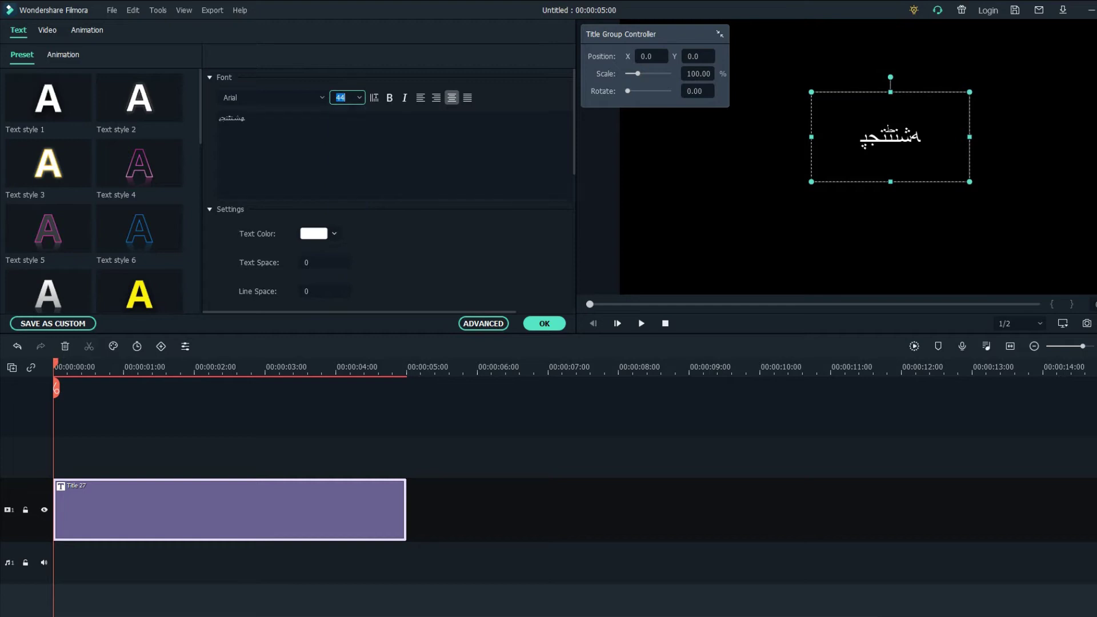
{"action": "left_click", "coordinate": [359, 98]}
{"action": "left_click_drag", "start_coordinate": [360, 149], "coordinate": [360, 184]}
{"action": "left_click", "coordinate": [339, 178]}
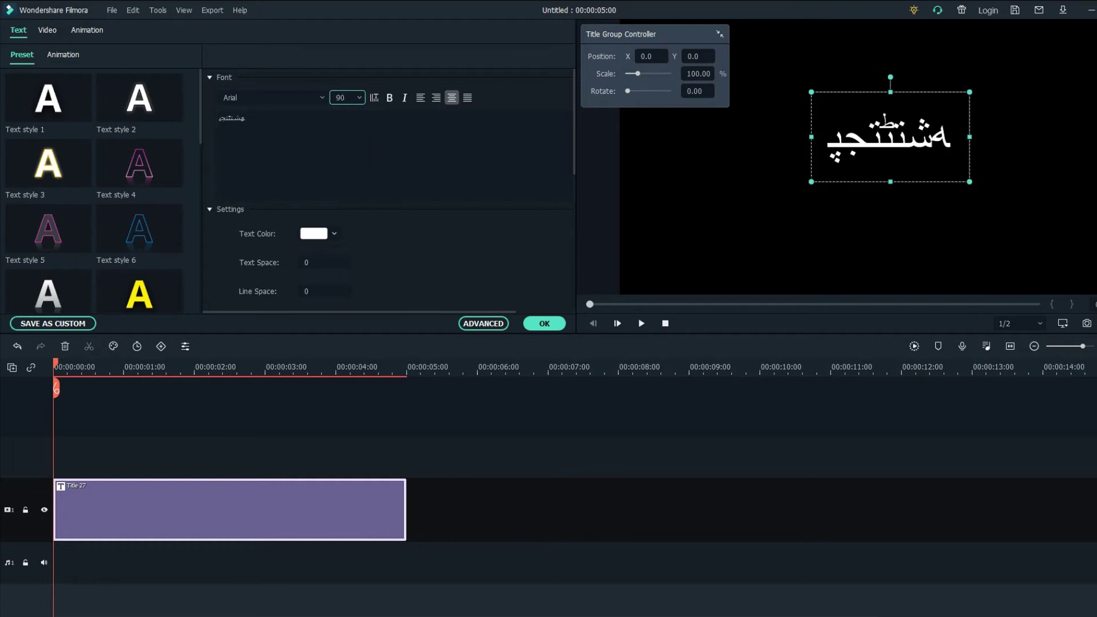
{"action": "left_click_drag", "start_coordinate": [970, 181], "coordinate": [991, 194]}
{"action": "left_click_drag", "start_coordinate": [901, 143], "coordinate": [864, 157]}
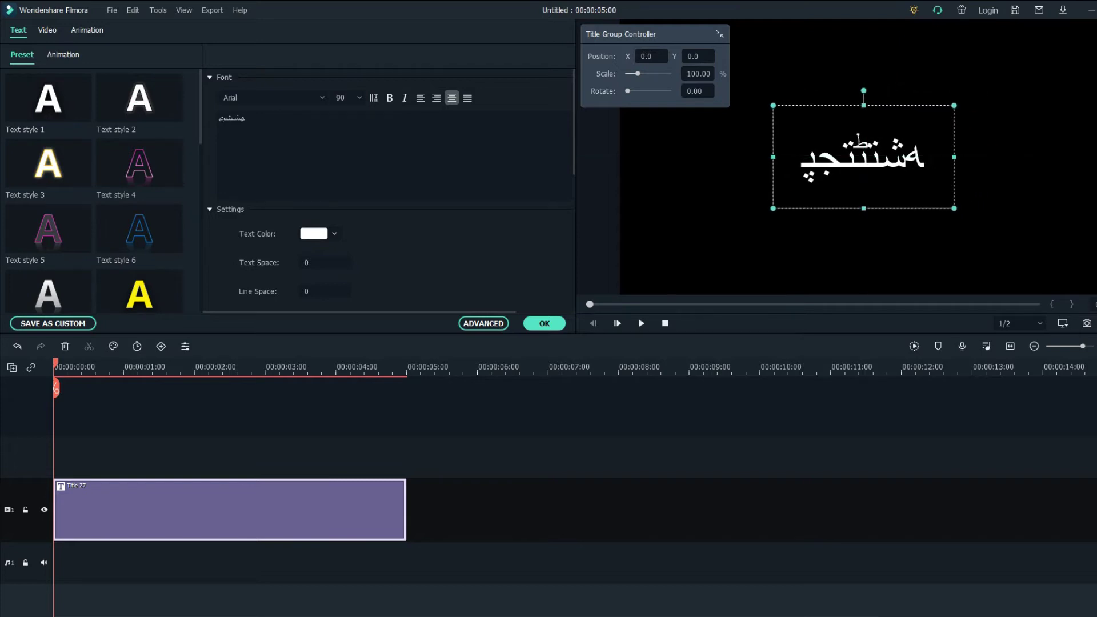
- Apply the Type Writer text animation to the Urdu title and open the title for advanced text editing
{"action": "left_click", "coordinate": [63, 54]}
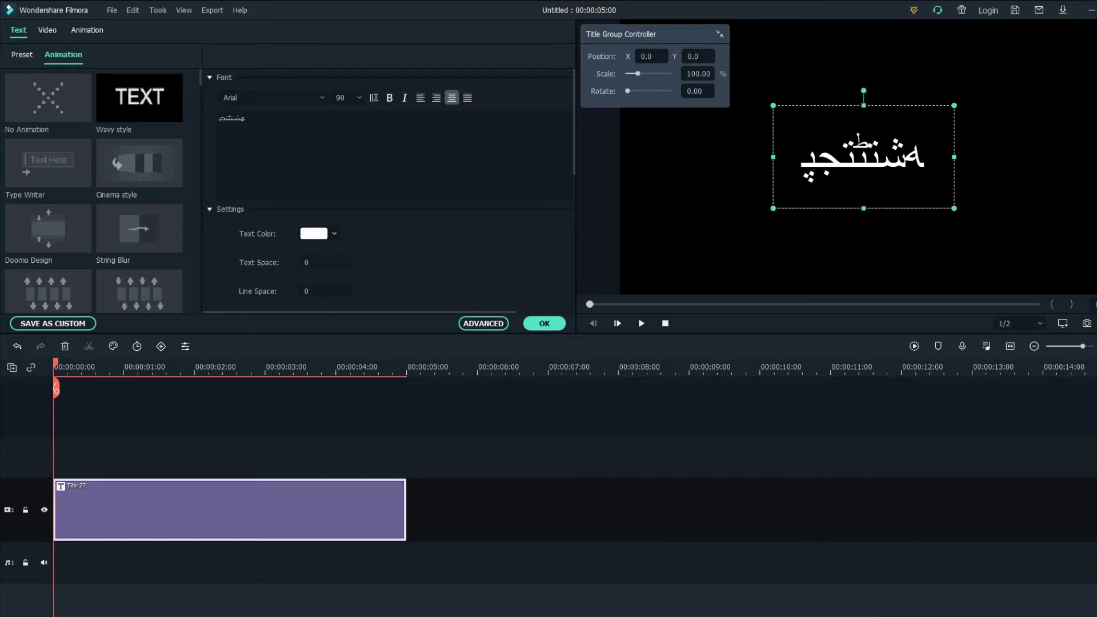
{"action": "double_click", "coordinate": [48, 163]}
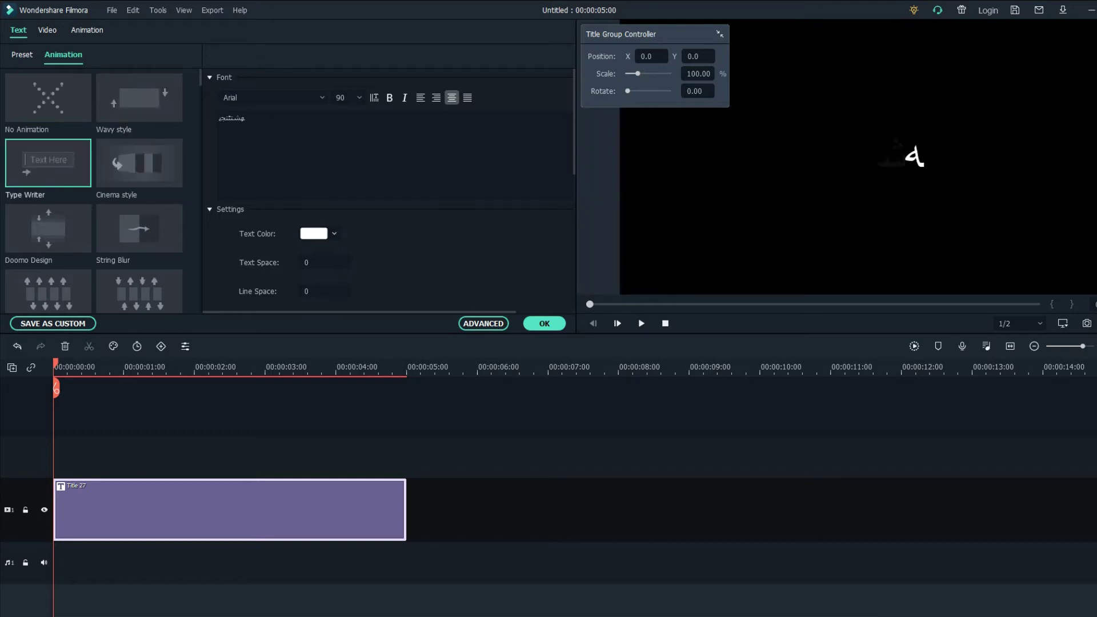
{"action": "left_click", "coordinate": [483, 323]}
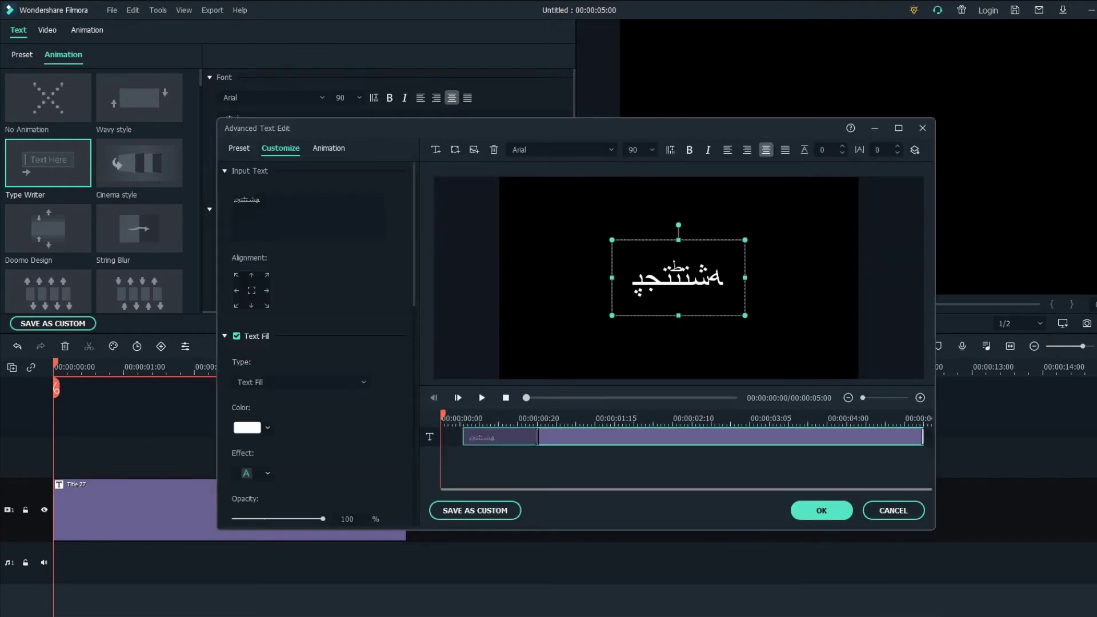
- Make the text layer begin at 00:00:00:00 and step through its entrance animation up to 00:00:01:19
{"action": "key", "text": "space"}
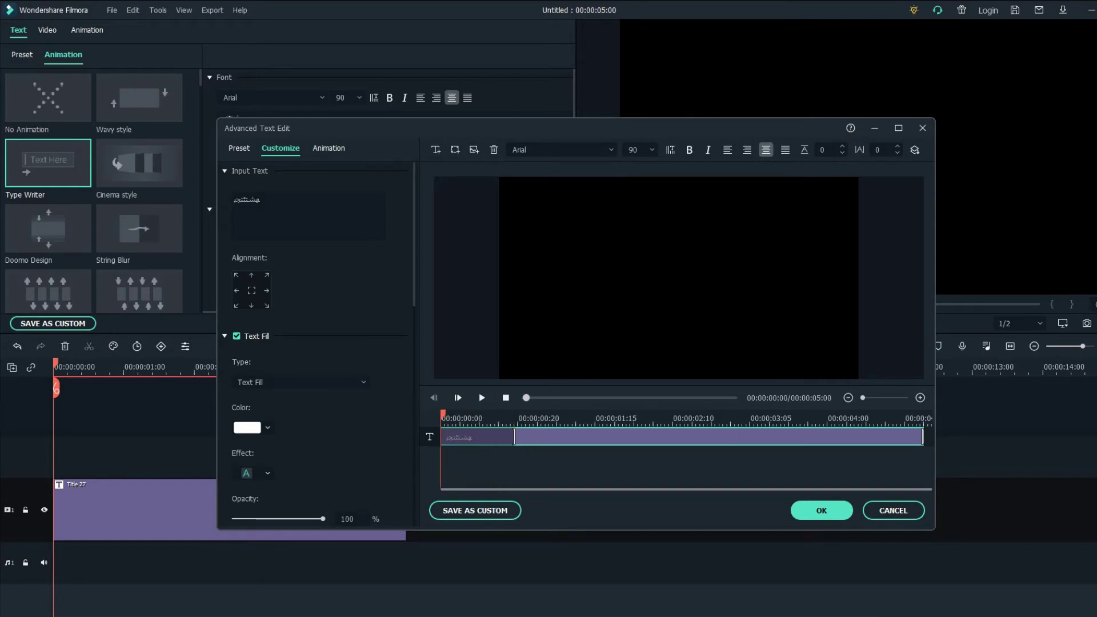
{"action": "key", "text": "Right"}
{"action": "key", "text": "Right"}
{"action": "key", "text": "Right"}
{"action": "key", "text": "Right"}
{"action": "key", "text": "Right"}
{"action": "key", "text": "Right"}
{"action": "key", "text": "Right"}
{"action": "key", "text": "Right"}
{"action": "key", "text": "Right"}
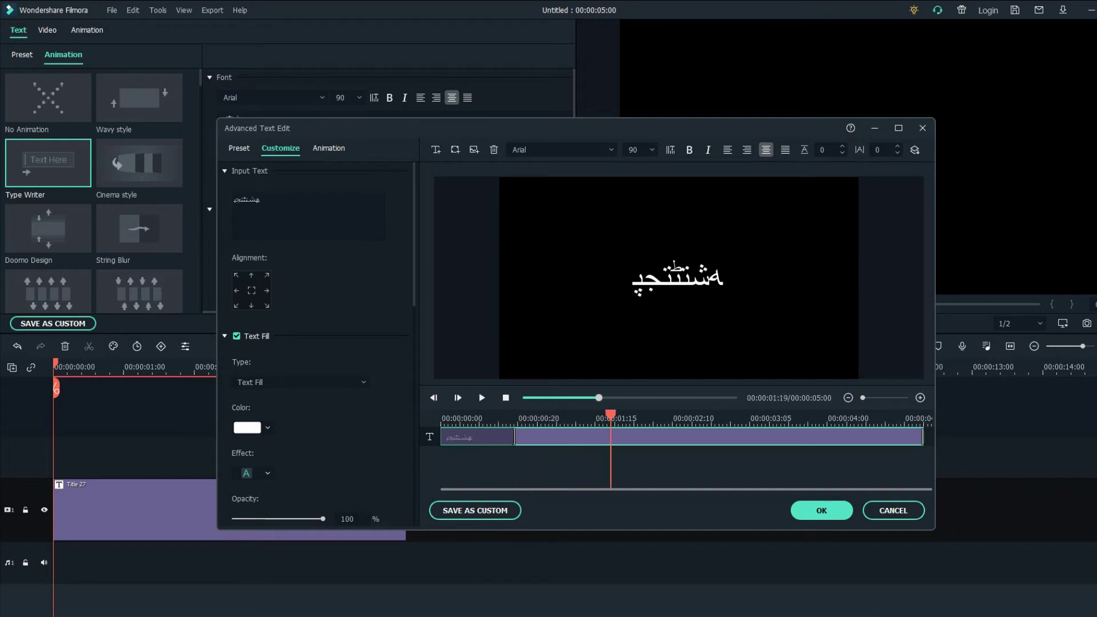
- Give the text layer an exit animation from shortly after 00:00:04:00 to its end, and play the title from the start
{"action": "left_click_drag", "start_coordinate": [922, 436], "coordinate": [861, 436]}
{"action": "left_click", "coordinate": [788, 418]}
{"action": "left_click_drag", "start_coordinate": [788, 416], "coordinate": [441, 416]}
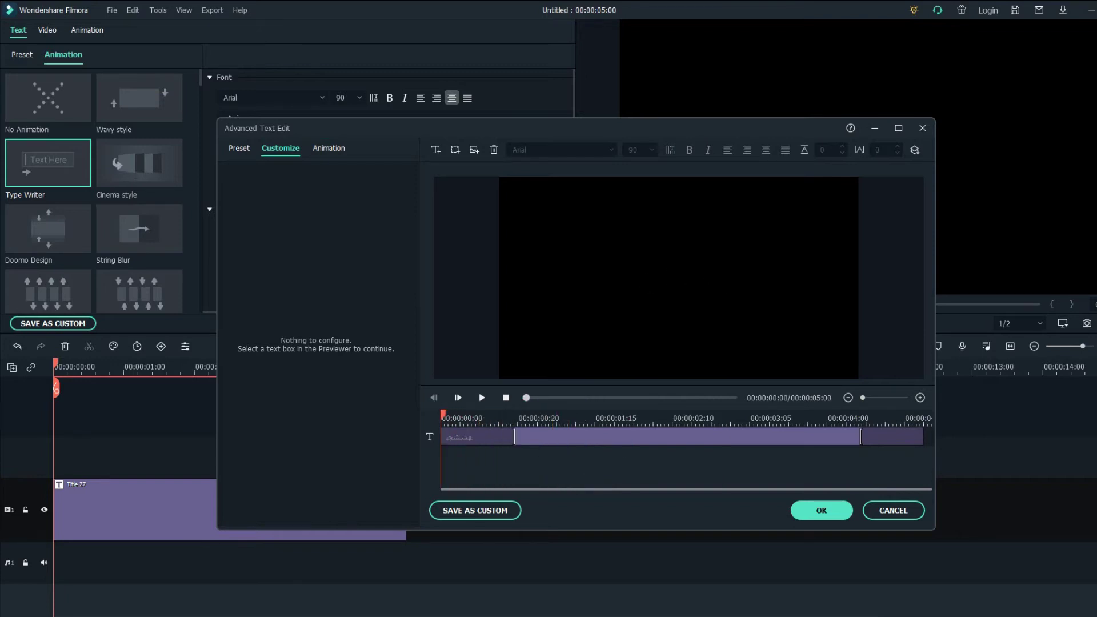
{"action": "key", "text": "space"}
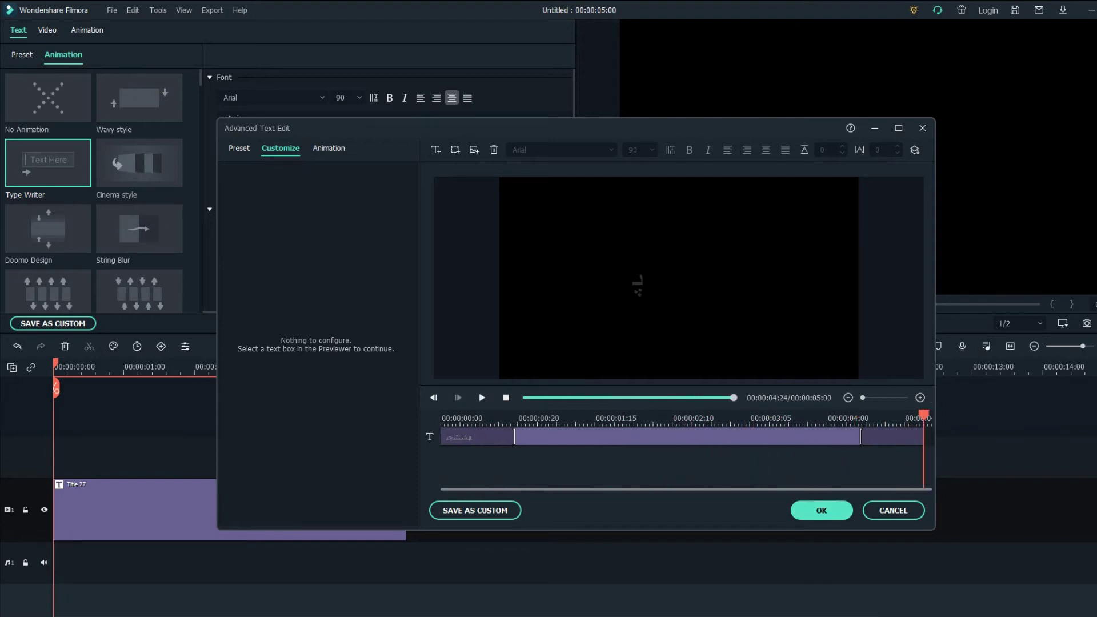
- Select the text layer, enable its text border and set the border color to light orange
{"action": "left_click", "coordinate": [653, 436]}
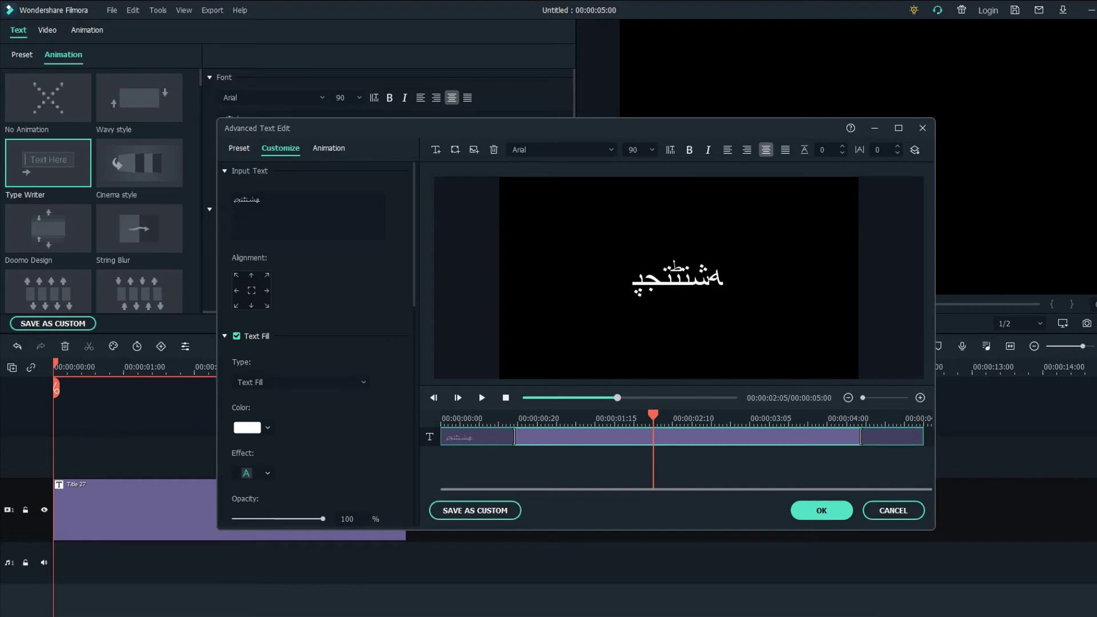
{"action": "scroll", "coordinate": [314, 343], "scroll_direction": "down", "scroll_amount": 5}
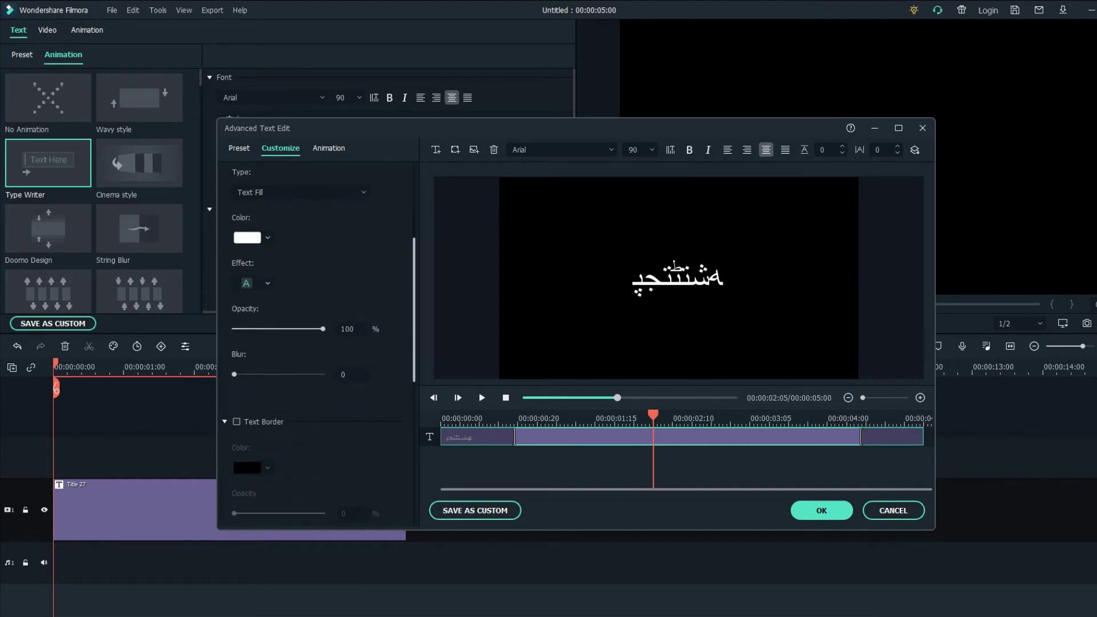
{"action": "left_click", "coordinate": [237, 362]}
{"action": "left_click", "coordinate": [267, 410]}
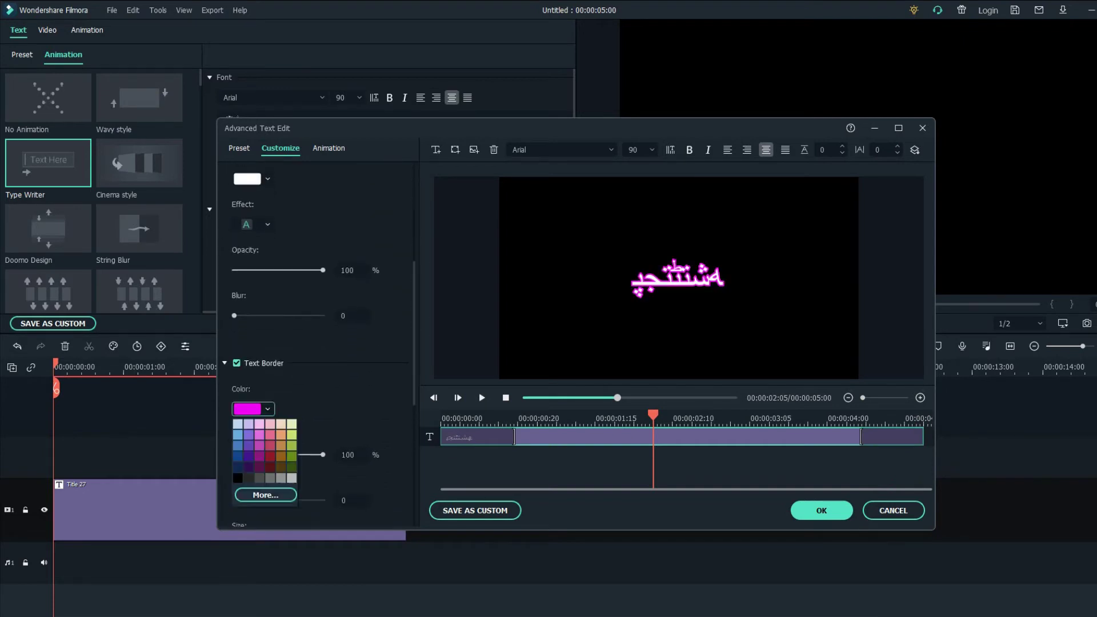
{"action": "left_click", "coordinate": [281, 435]}
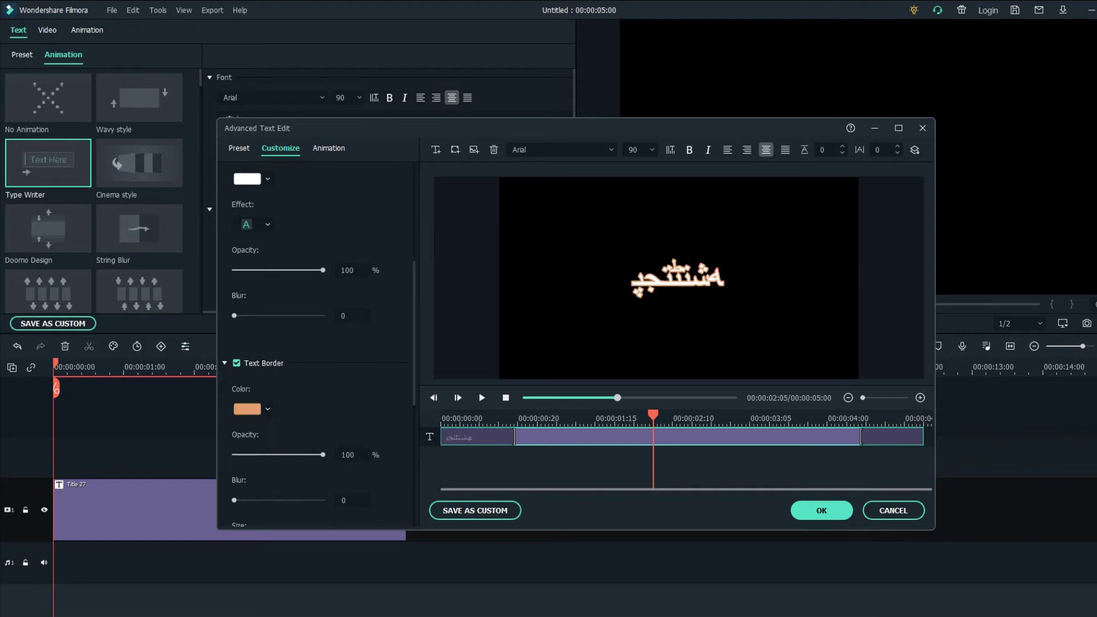
- Set the text border's blur to 10 and its size to 2, and apply the title edits
{"action": "left_click_drag", "start_coordinate": [413, 333], "coordinate": [414, 377]}
{"action": "left_click_drag", "start_coordinate": [234, 390], "coordinate": [323, 390]}
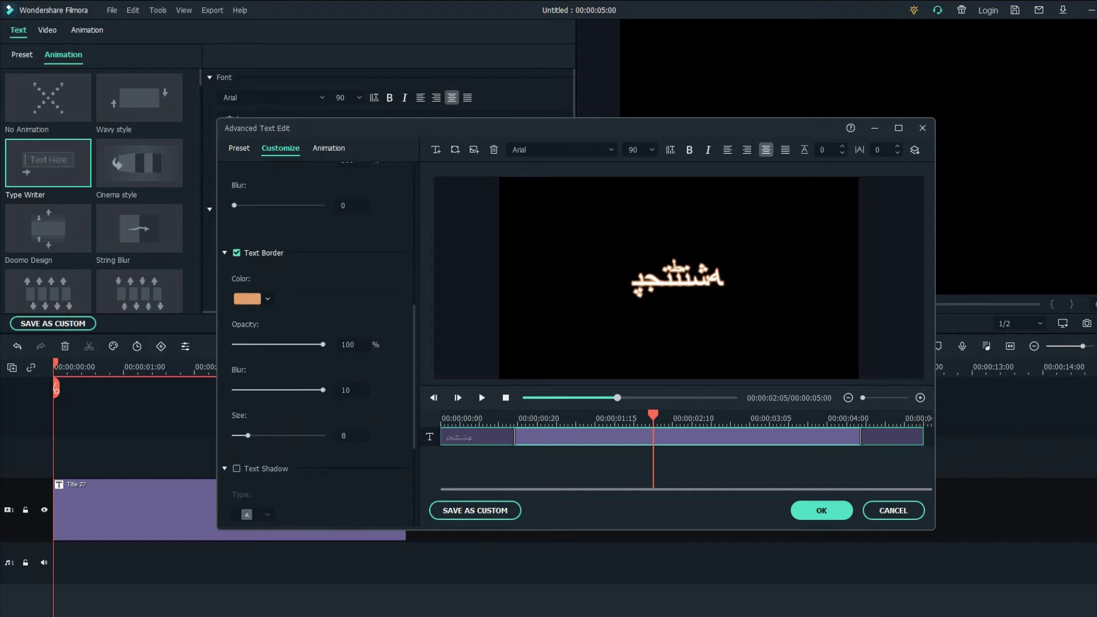
{"action": "left_click_drag", "start_coordinate": [248, 436], "coordinate": [237, 436]}
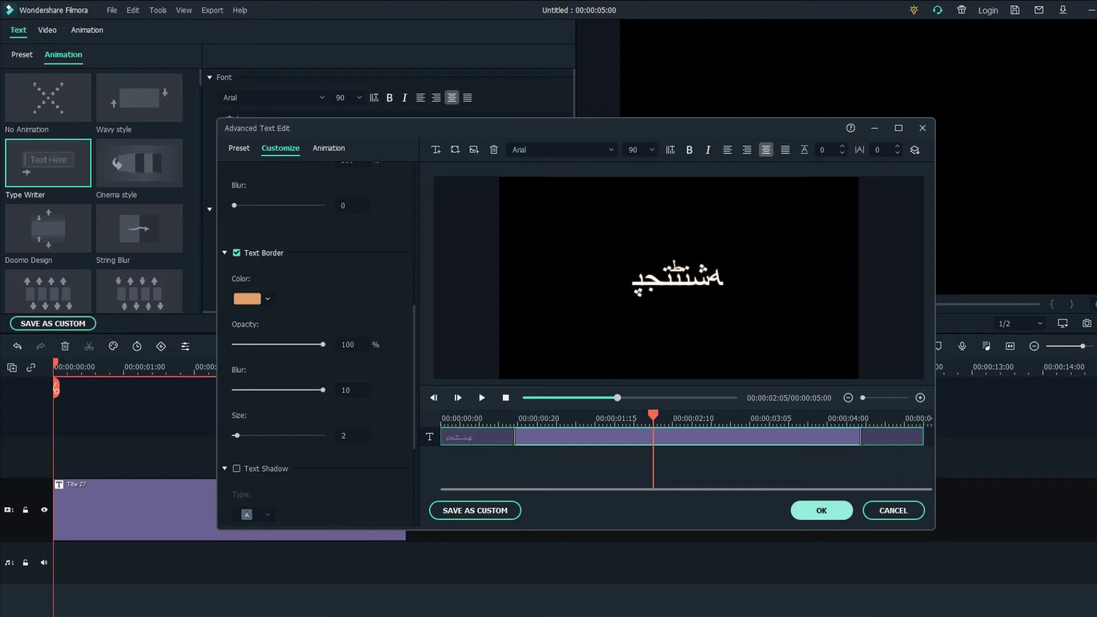
{"action": "left_click", "coordinate": [821, 510]}
{"action": "left_click", "coordinate": [543, 322]}
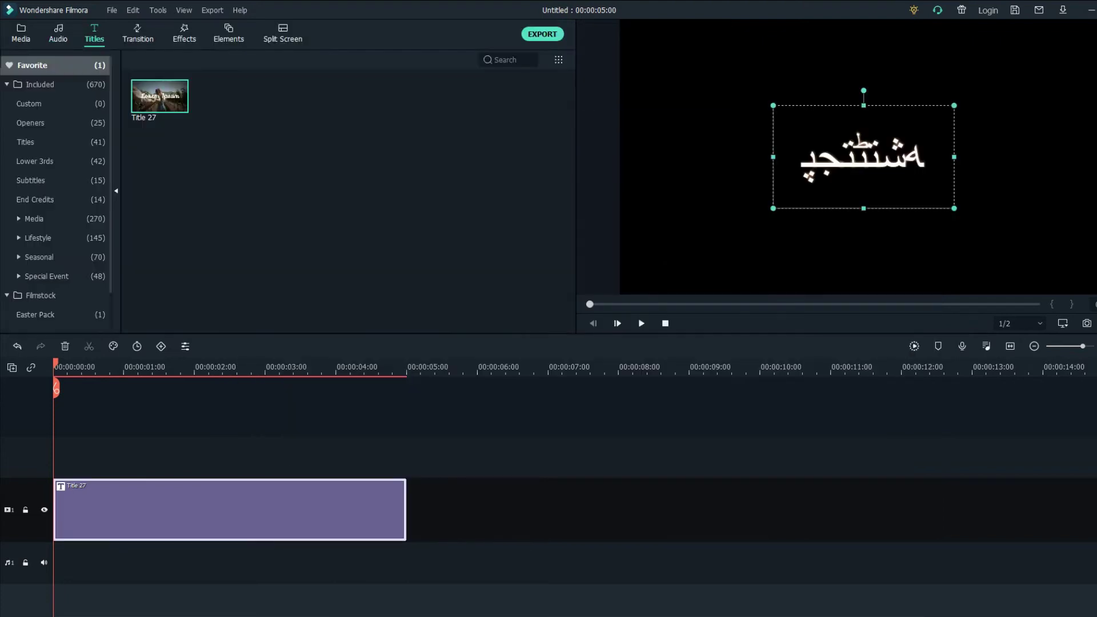
{"action": "key", "text": "ctrl+equal"}
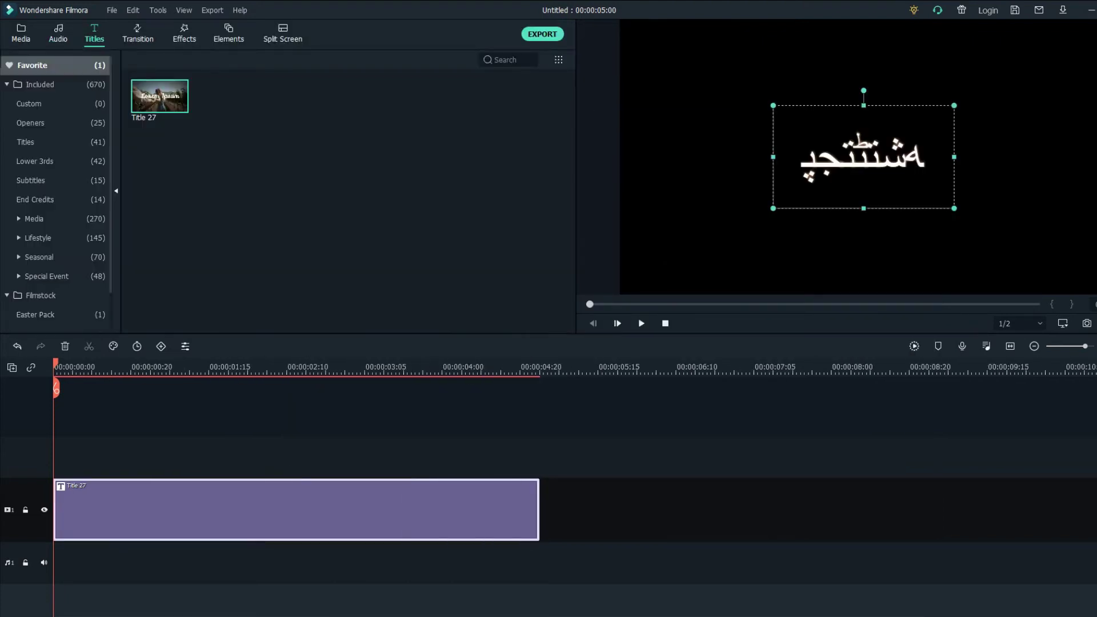